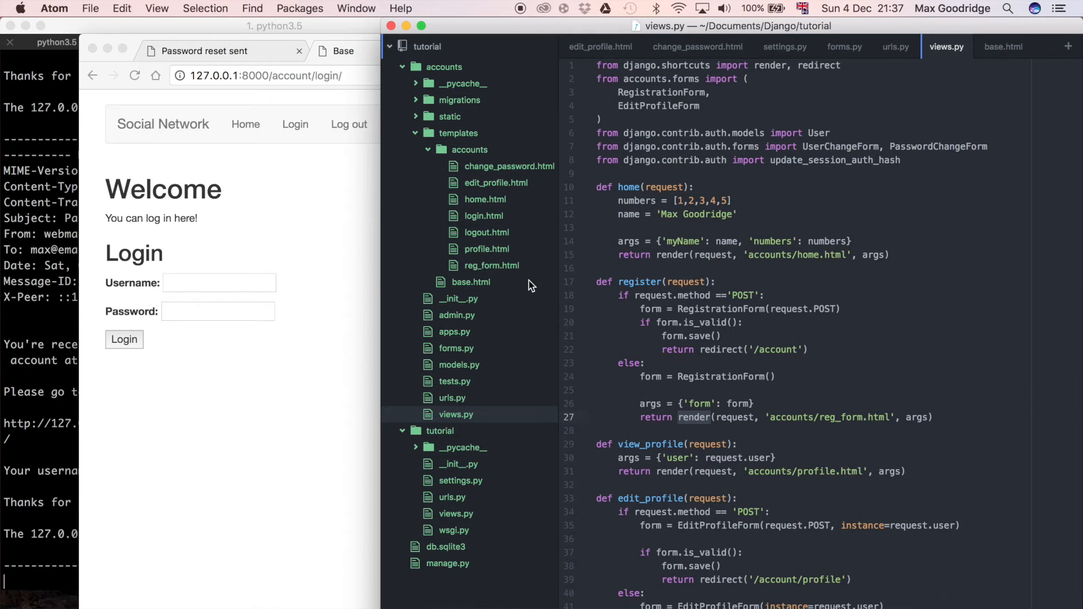
- Show base.html in Atom, then bring Chrome's login page with its navbar to the front
{"action": "left_click", "coordinate": [471, 282]}
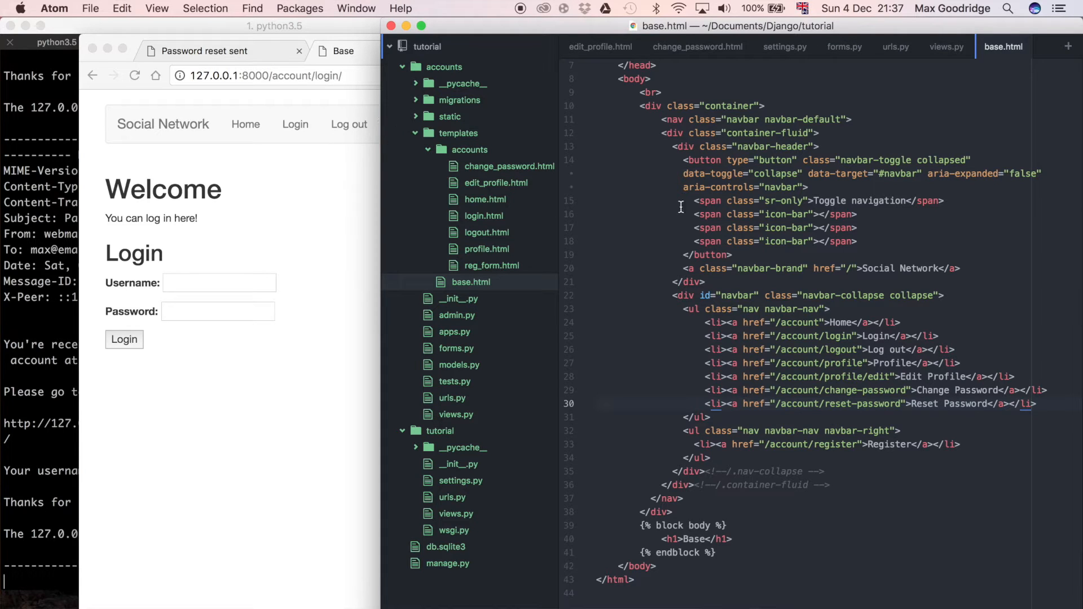
{"action": "left_click", "coordinate": [313, 237]}
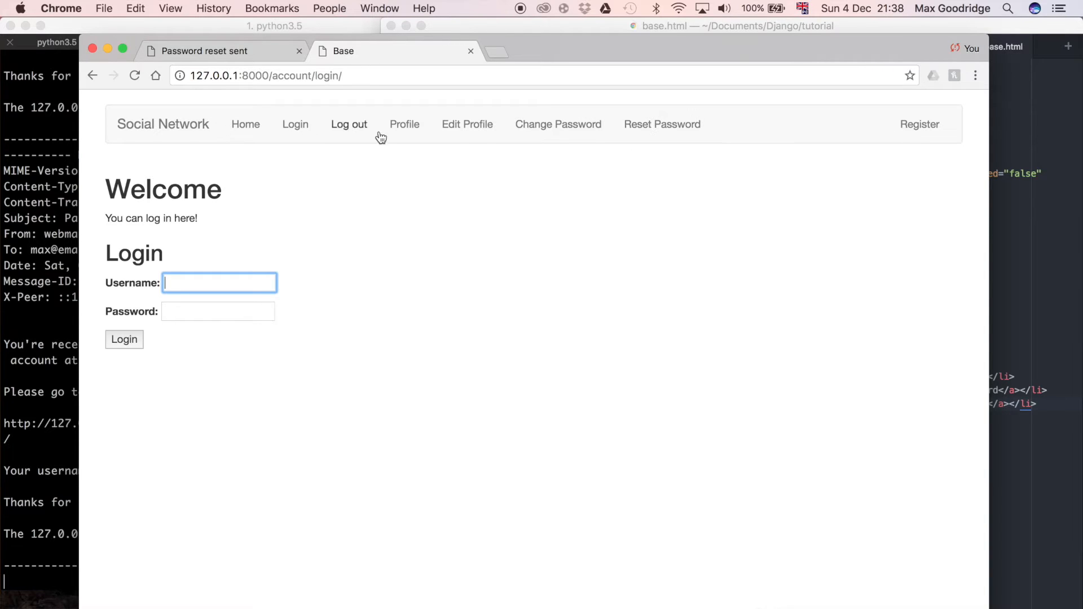
- Return to base.html in Atom and select the two navbar link lists on lines 23–34
{"action": "left_click", "coordinate": [682, 226]}
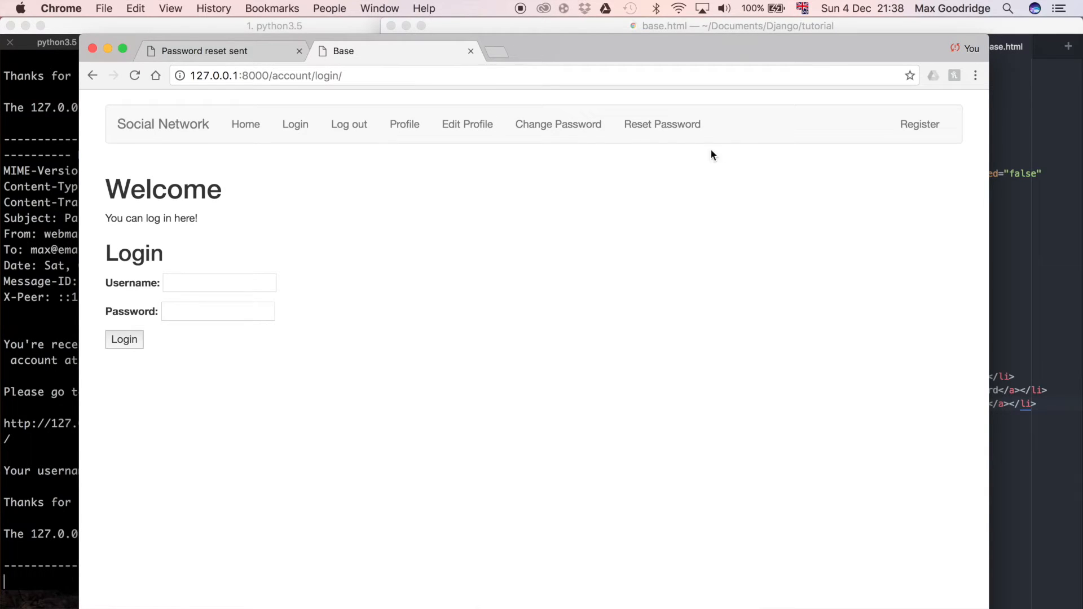
{"action": "left_click", "coordinate": [1018, 325]}
{"action": "left_click_drag", "start_coordinate": [684, 308], "coordinate": [786, 457]}
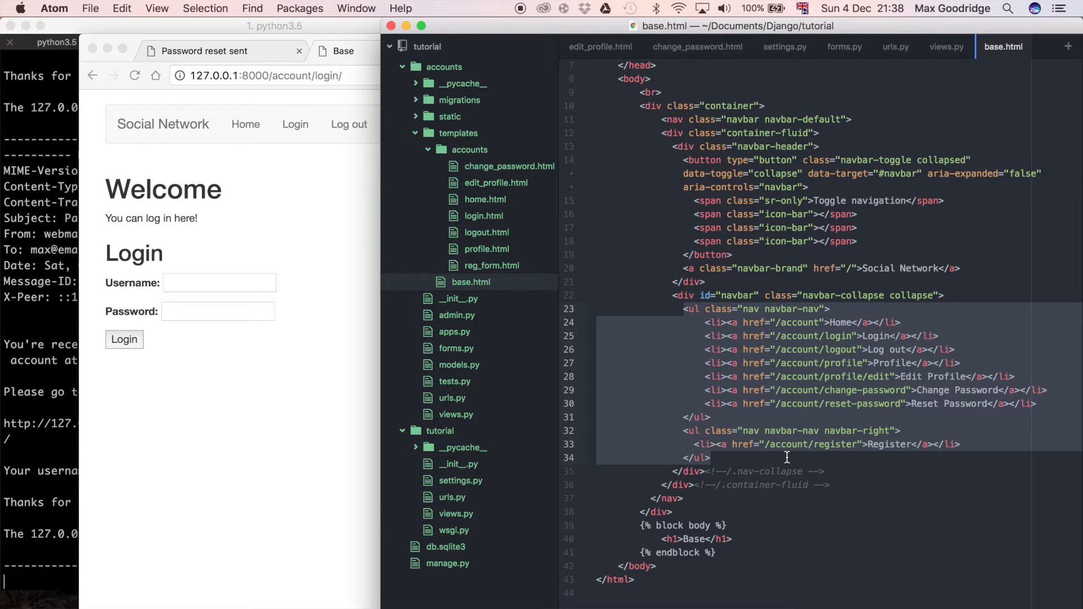
- Duplicate the navbar link lists on lines 23–34 below themselves
{"action": "left_click", "coordinate": [958, 296]}
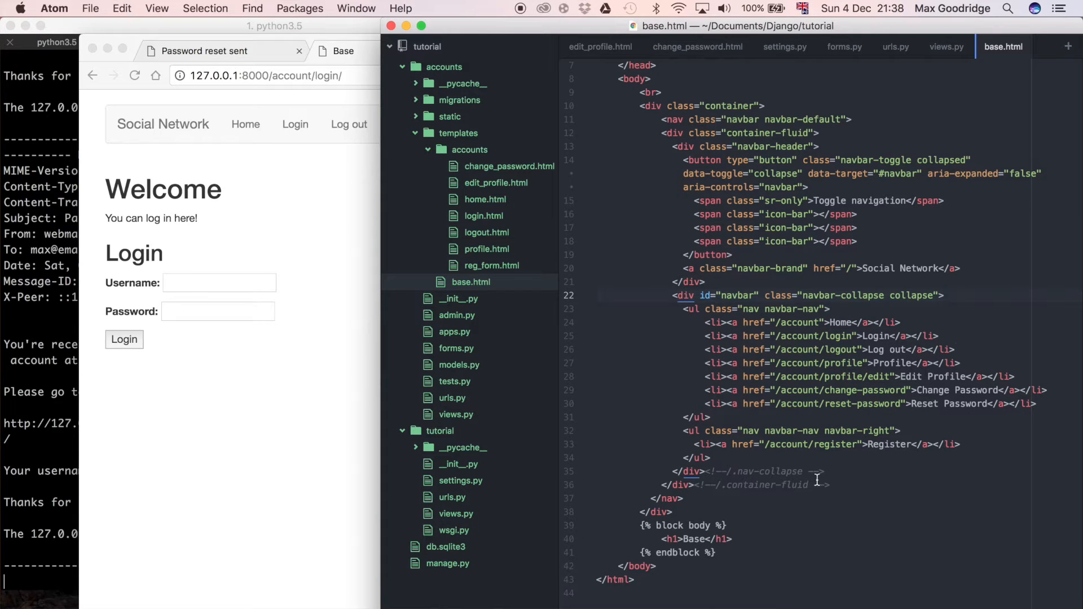
{"action": "left_click_drag", "start_coordinate": [724, 458], "coordinate": [684, 322]}
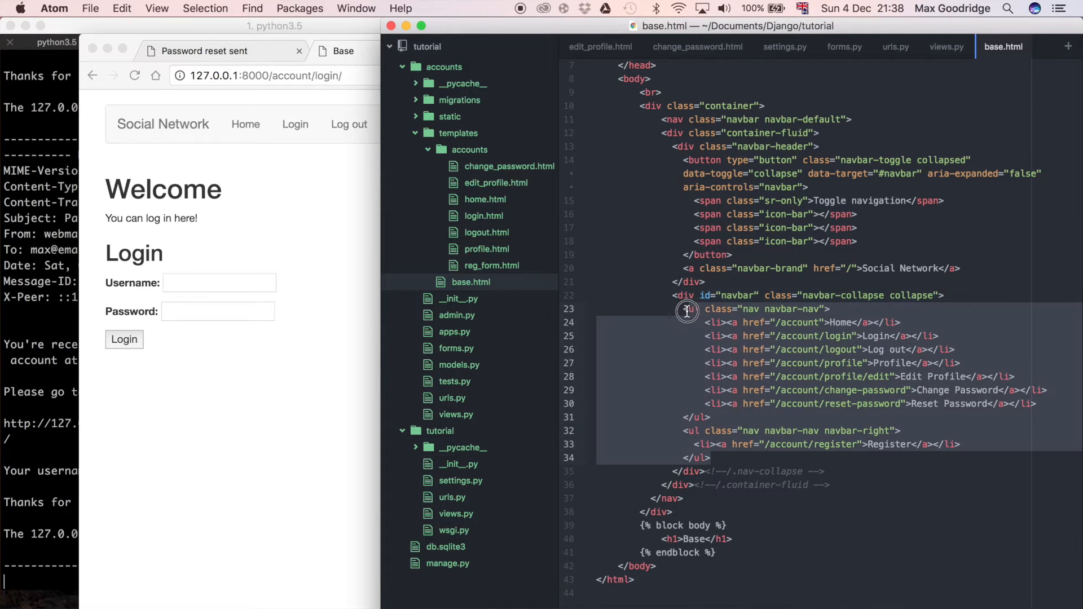
{"action": "scroll", "coordinate": [684, 321], "scroll_direction": "down", "scroll_amount": 2}
{"action": "left_click", "coordinate": [750, 399]}
{"action": "left_click_drag", "start_coordinate": [750, 399], "coordinate": [964, 237]}
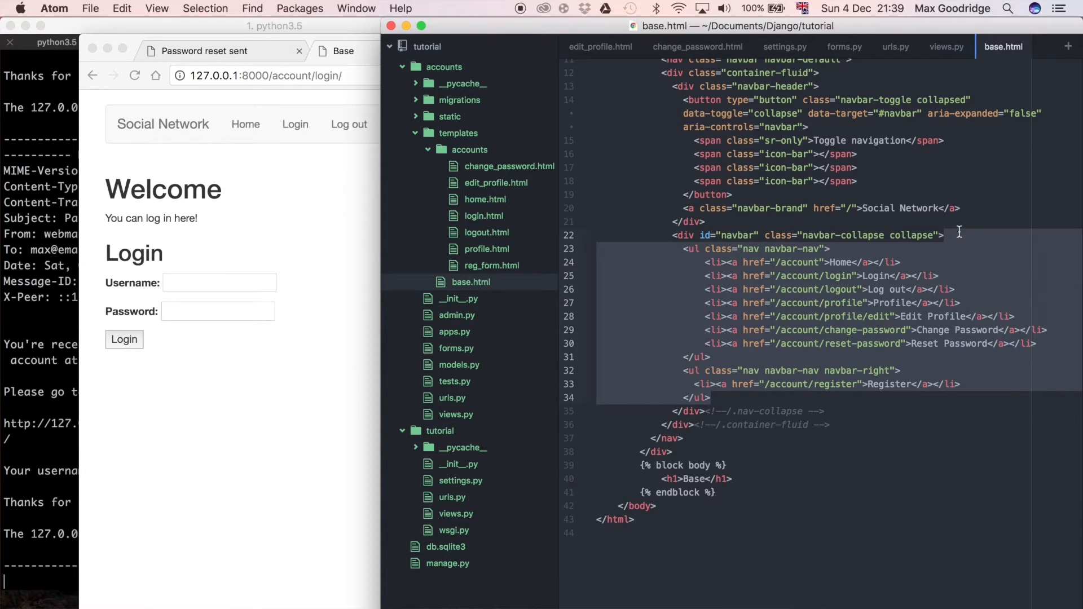
{"action": "key", "text": "super+shift+d"}
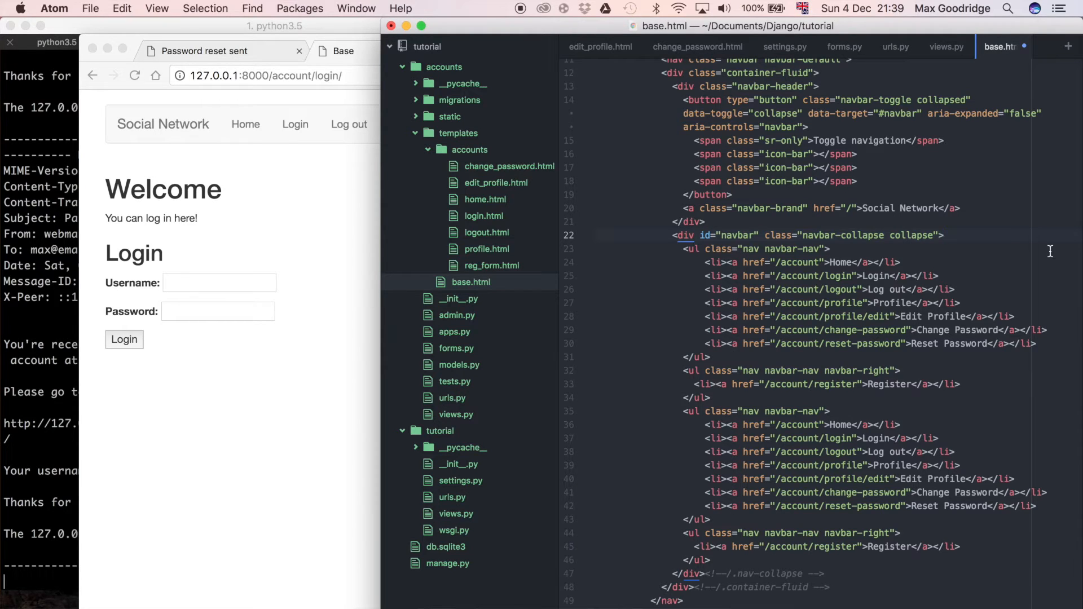
- Add a {% if user.is_authenticated %} tag on a new line above the first copy
{"action": "key", "text": "Return"}
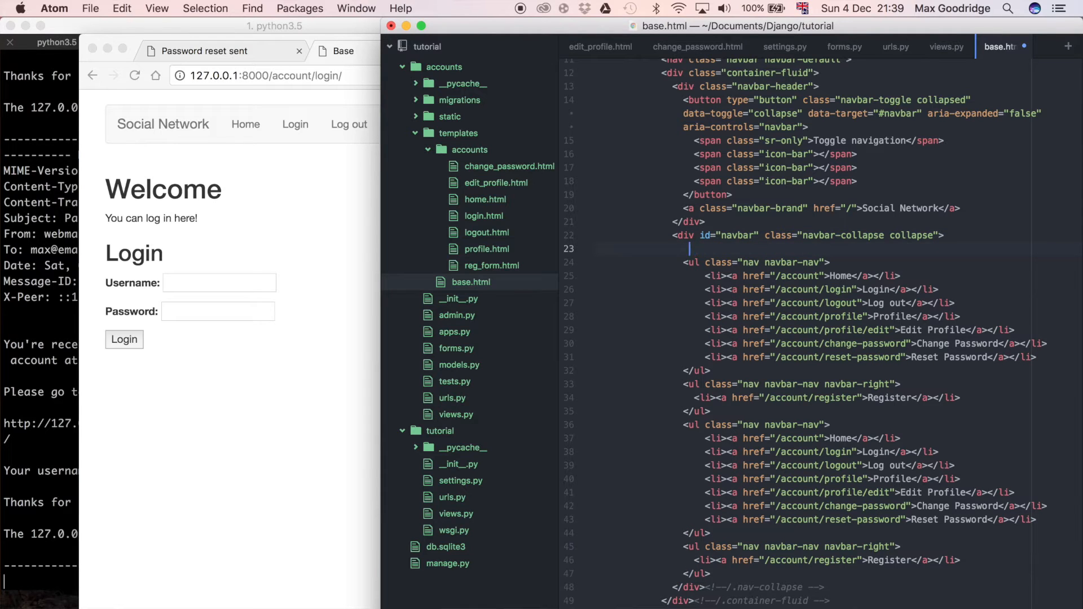
{"action": "type", "text": "{%%"}
{"action": "key", "text": "Left"}
{"action": "type", "text": "if "}
{"action": "type", "text": "user"}
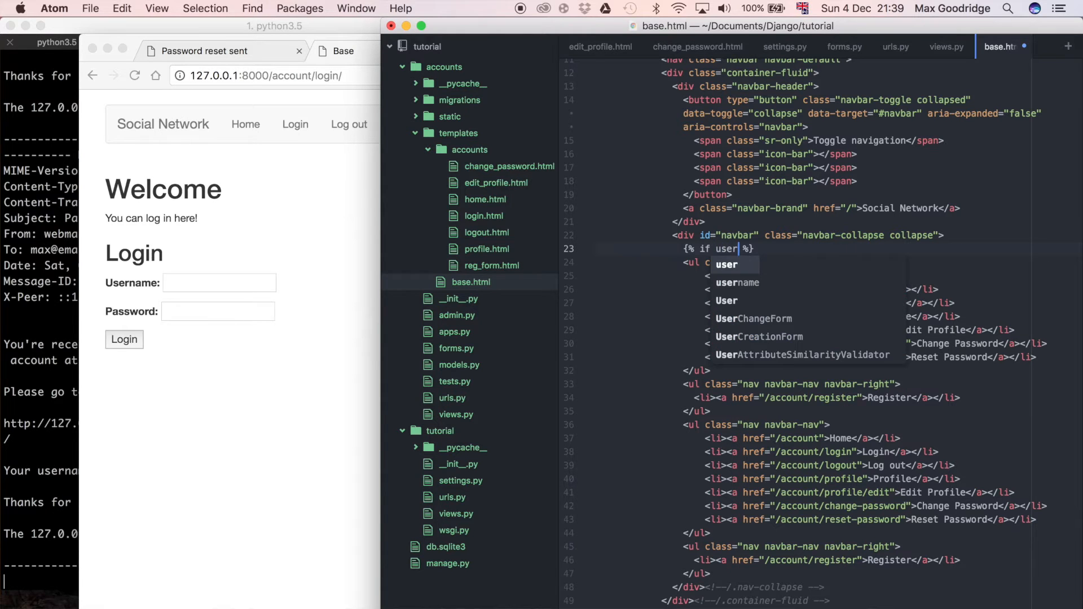
{"action": "type", "text": ".is_auth"}
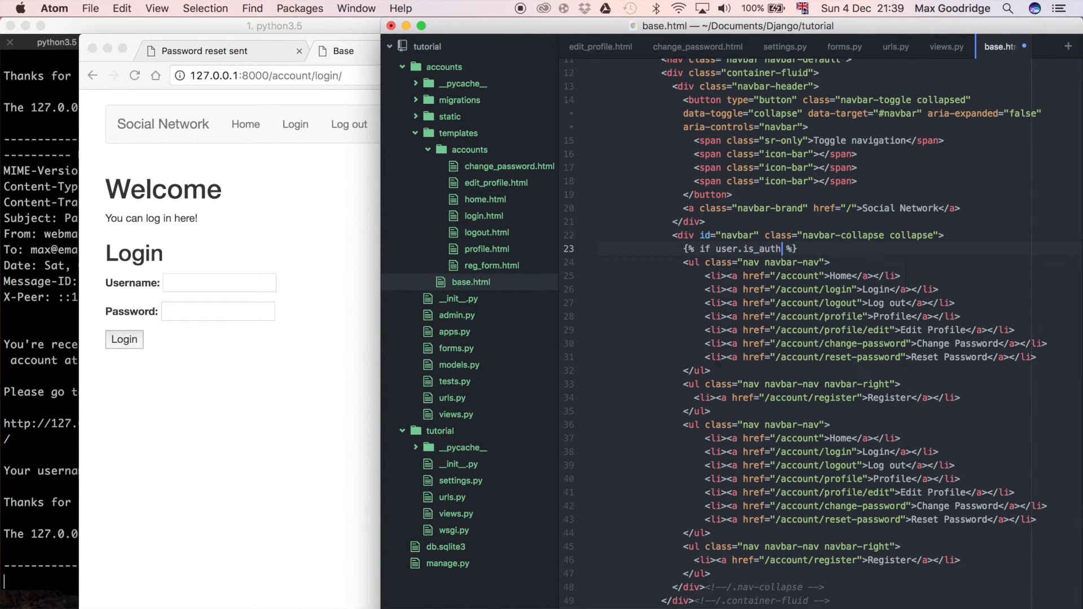
{"action": "type", "text": "enticate"}
{"action": "type", "text": "d"}
{"action": "left_click", "coordinate": [455, 414]}
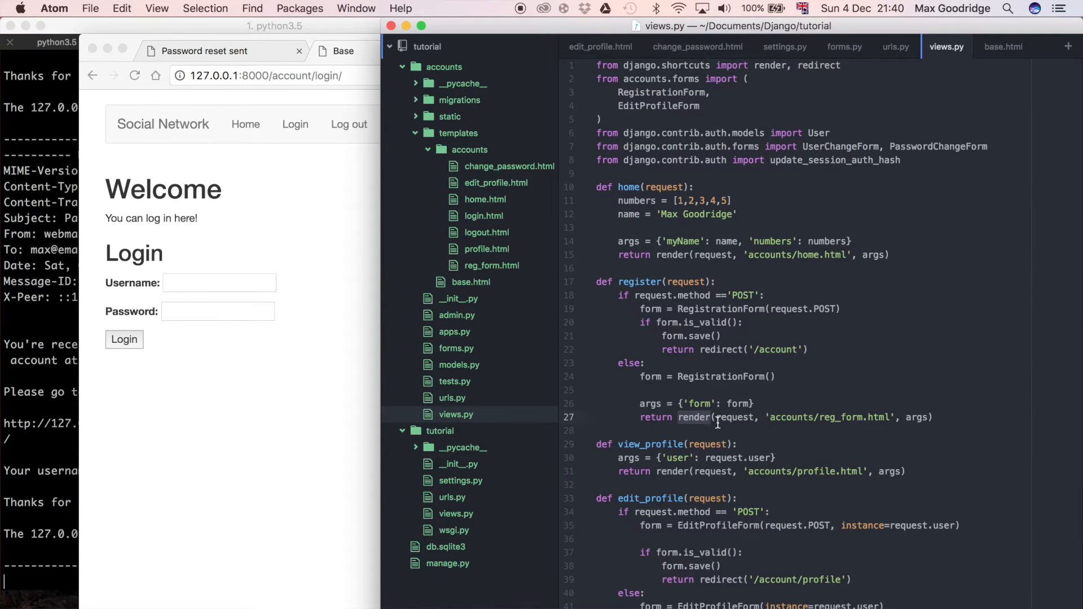
{"action": "left_click_drag", "start_coordinate": [717, 417], "coordinate": [933, 417]}
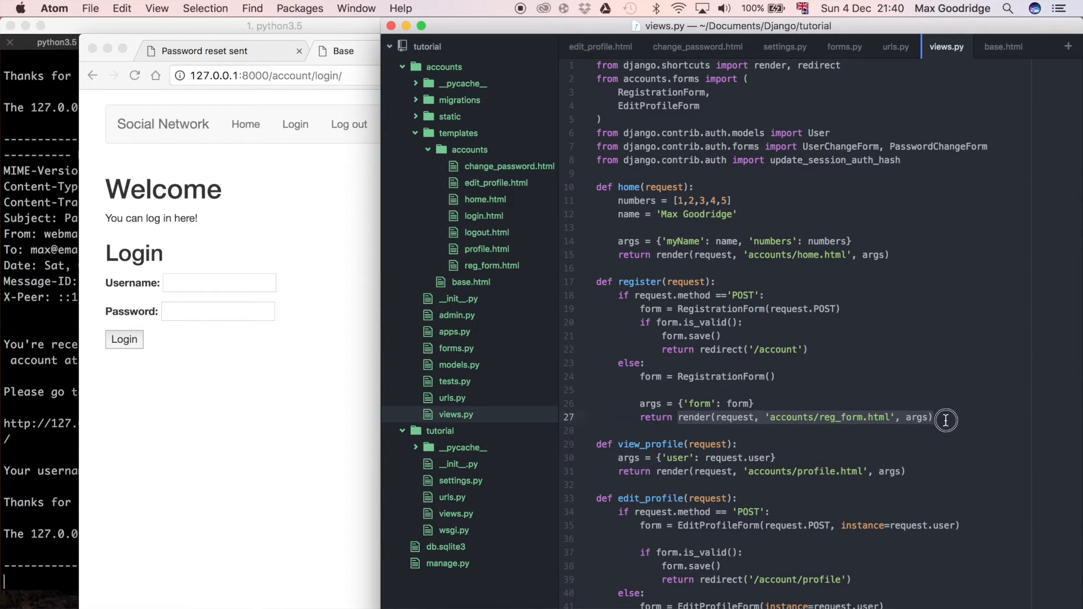
{"action": "left_click", "coordinate": [740, 421]}
{"action": "double_click", "coordinate": [741, 421]}
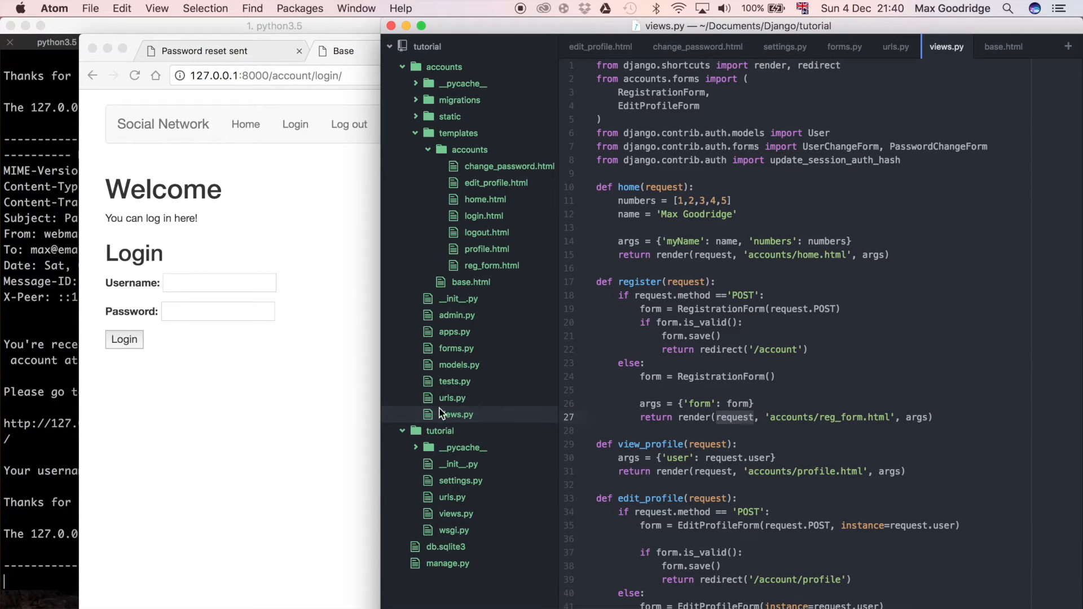
{"action": "left_click", "coordinate": [520, 282]}
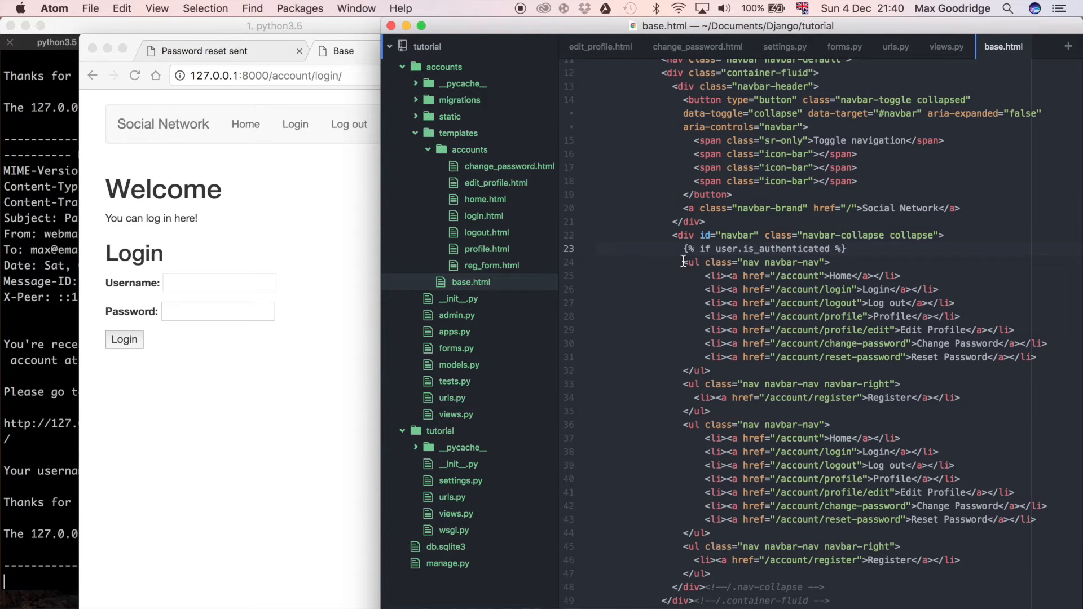
{"action": "double_click", "coordinate": [749, 248]}
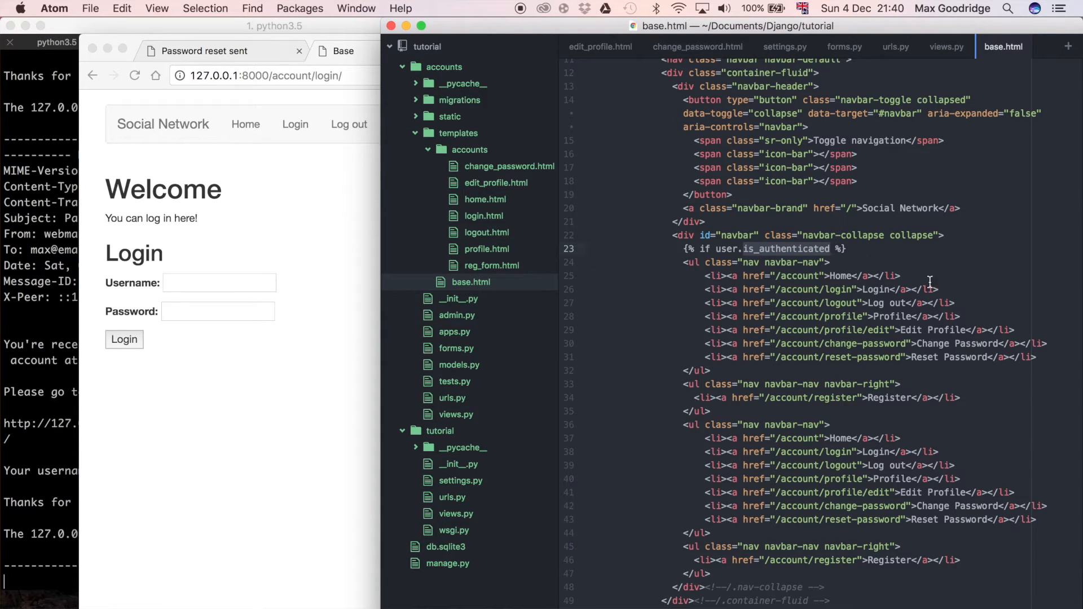
{"action": "left_click_drag", "start_coordinate": [715, 411], "coordinate": [664, 262]}
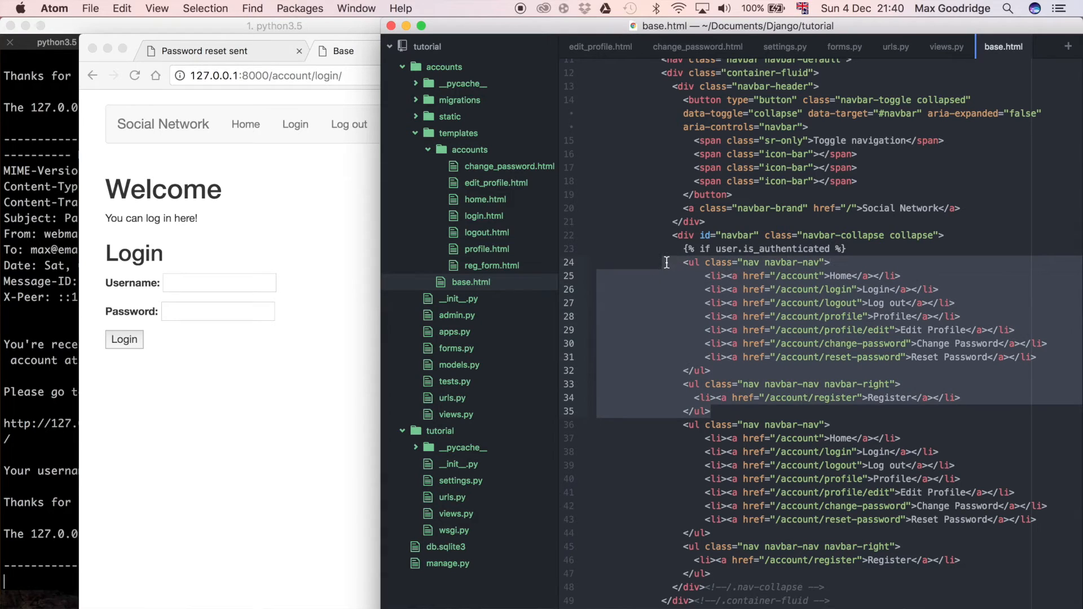
- Add {% else %} after the first navbar copy and {% endif %} after the second
{"action": "left_click", "coordinate": [715, 410]}
{"action": "key", "text": "Return"}
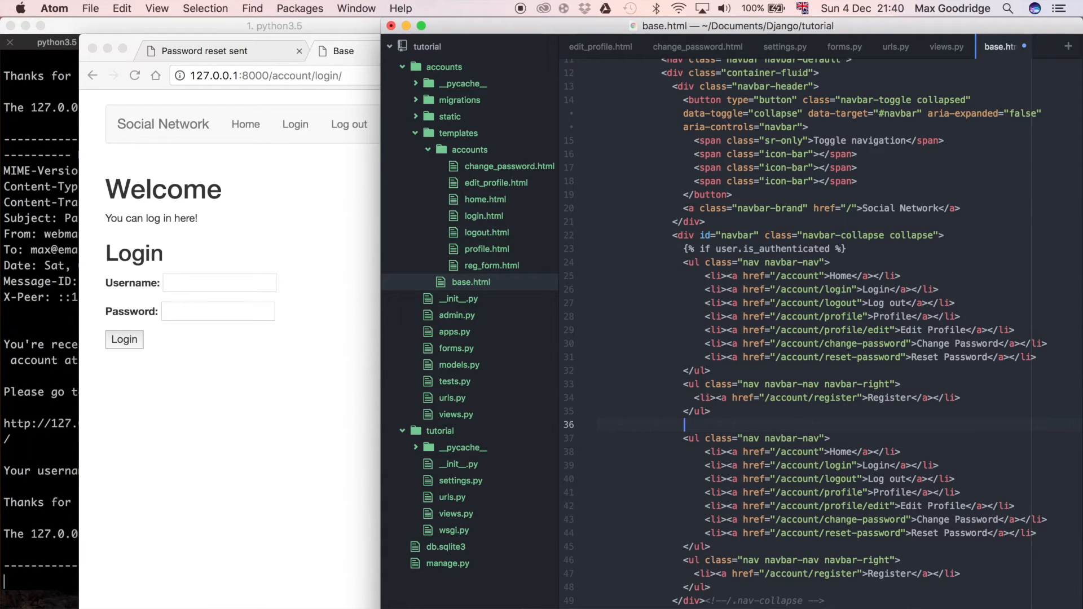
{"action": "type", "text": "{%  %}"}
{"action": "type", "text": "else %}"}
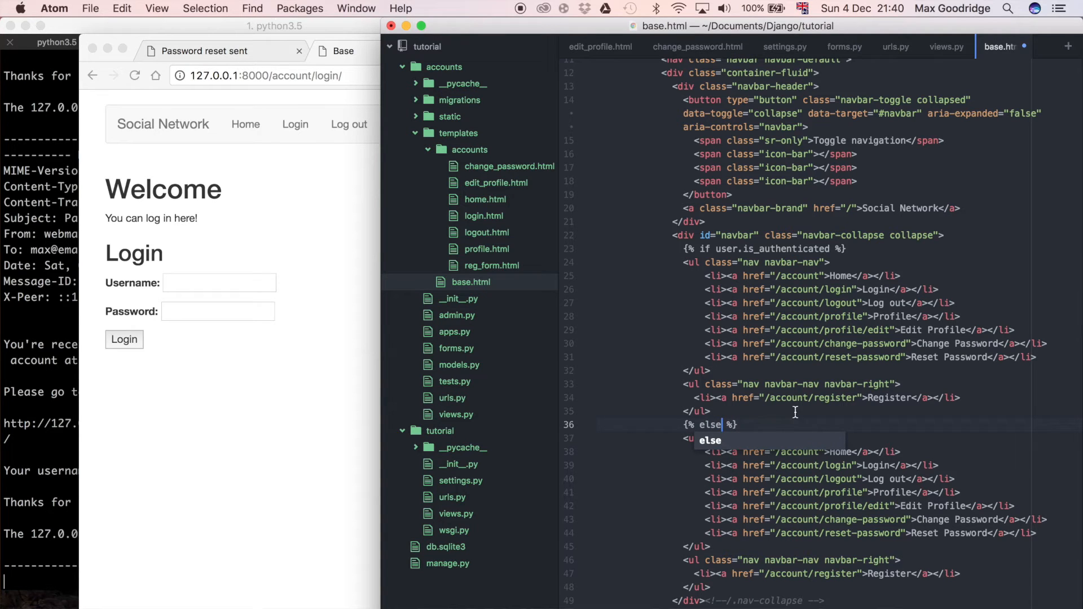
{"action": "key", "text": "Escape"}
{"action": "scroll", "coordinate": [859, 582], "scroll_direction": "down", "scroll_amount": 4}
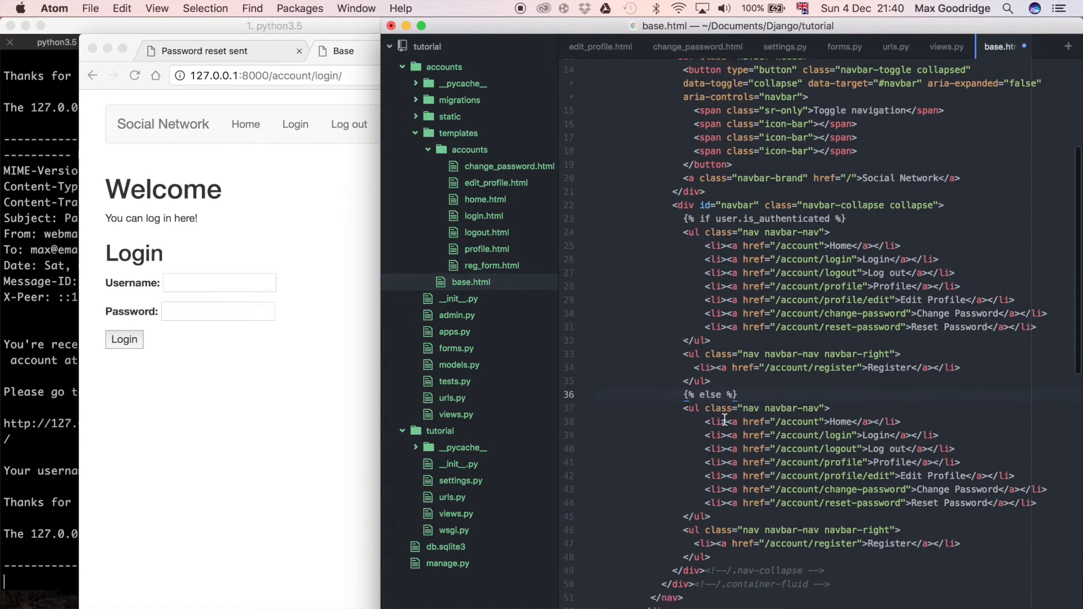
{"action": "left_click", "coordinate": [725, 529]}
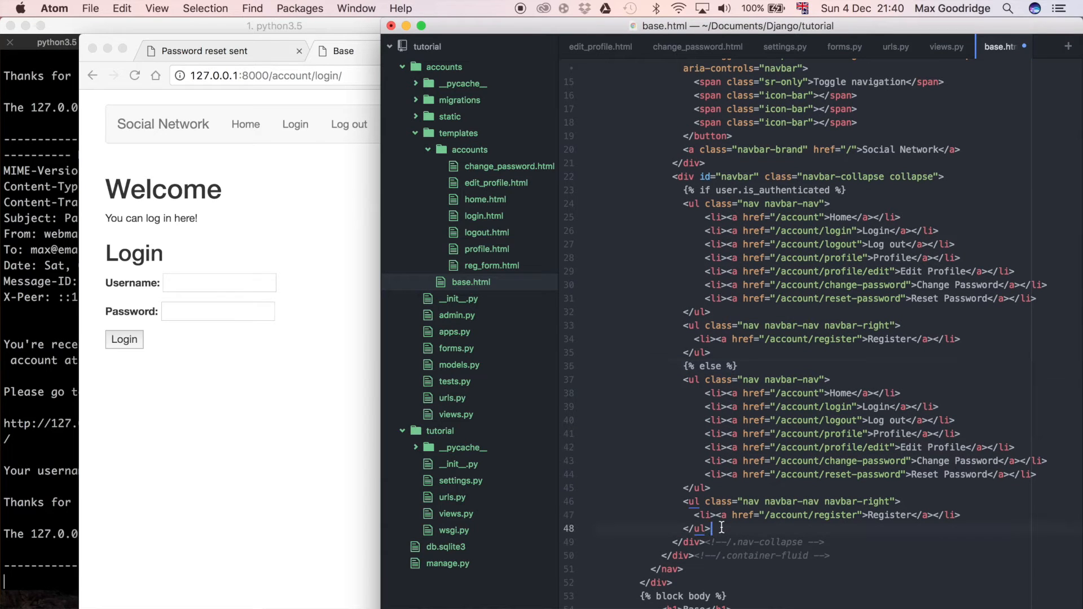
{"action": "key", "text": "Return"}
{"action": "type", "text": "#"}
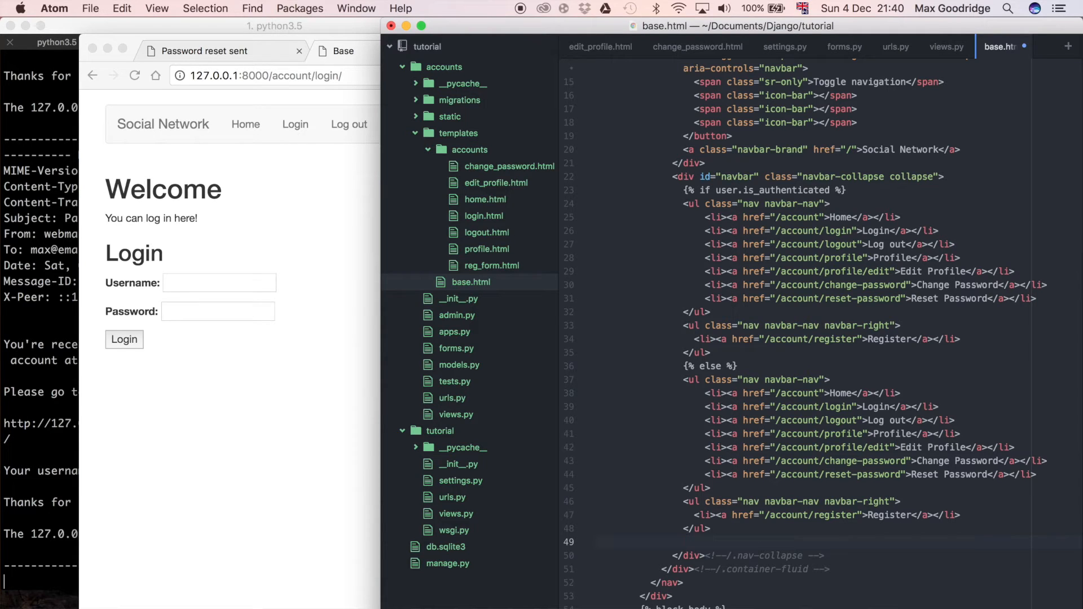
{"action": "type", "text": "{"}
{"action": "type", "text": "%  %"}
{"action": "key", "text": "Left"}
{"action": "key", "text": "Left"}
{"action": "type", "text": "endi"}
{"action": "type", "text": "t"}
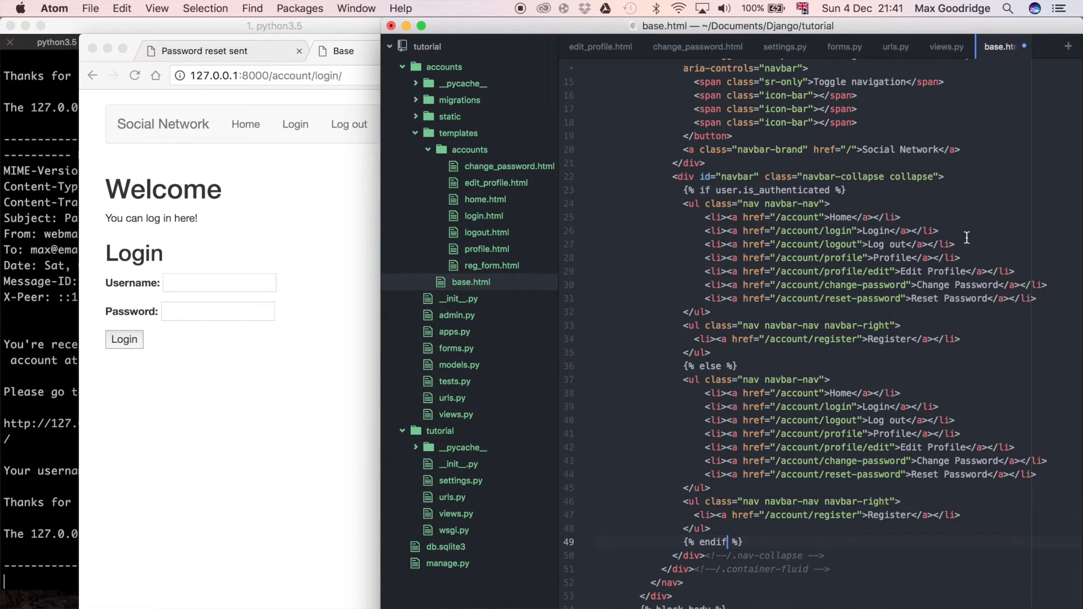
- Remove the Register list block and the Login link from the logged-in menu
{"action": "left_click_drag", "start_coordinate": [980, 354], "coordinate": [948, 199]}
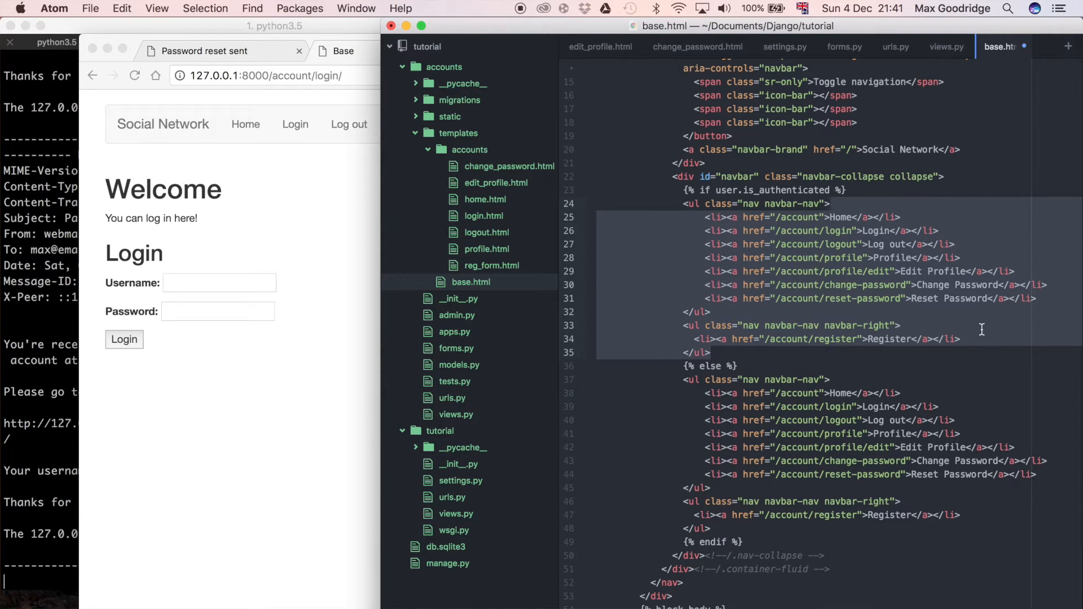
{"action": "left_click", "coordinate": [966, 350]}
{"action": "key", "text": "shift+Up"}
{"action": "key", "text": "shift+Up"}
{"action": "key", "text": "shift+Up"}
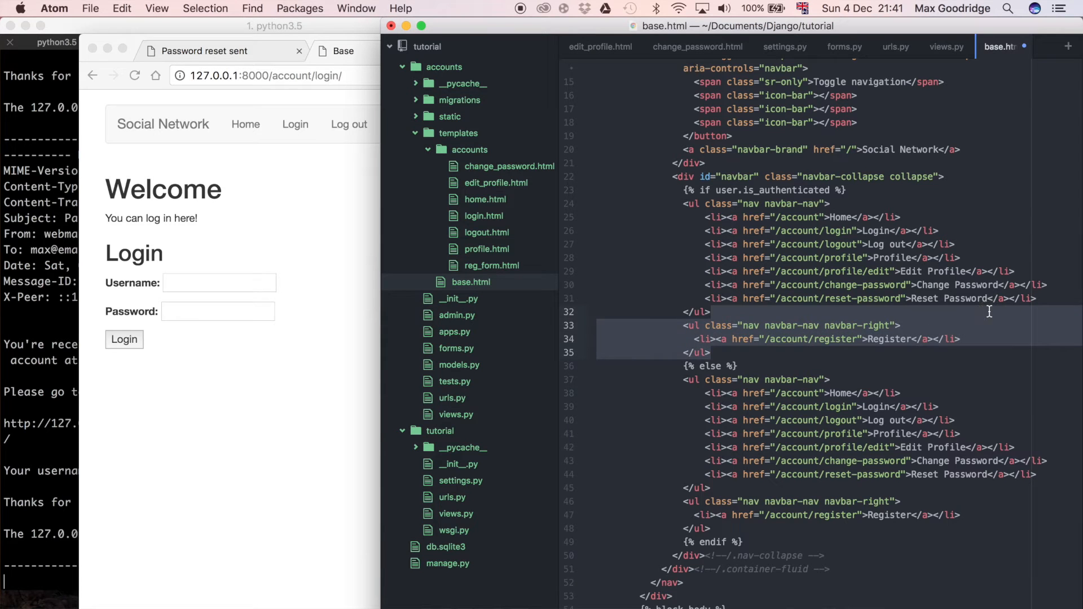
{"action": "key", "text": "BackSpace"}
{"action": "left_click", "coordinate": [957, 231]}
{"action": "key", "text": "shift+Up"}
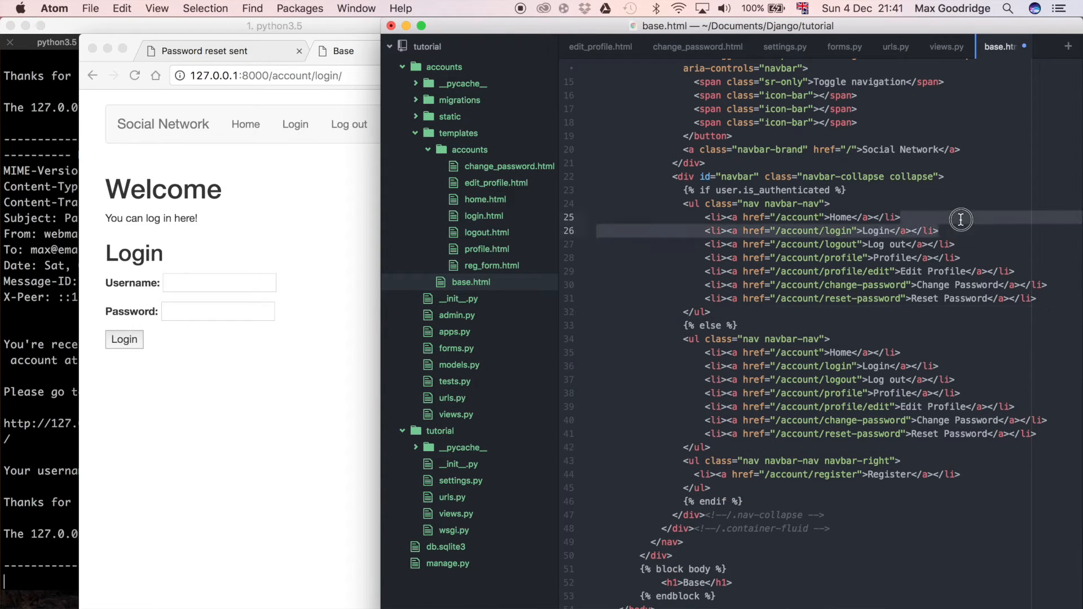
{"action": "key", "text": "BackSpace"}
- Reload the login page in Chrome and log in with username and password
{"action": "left_click", "coordinate": [289, 284]}
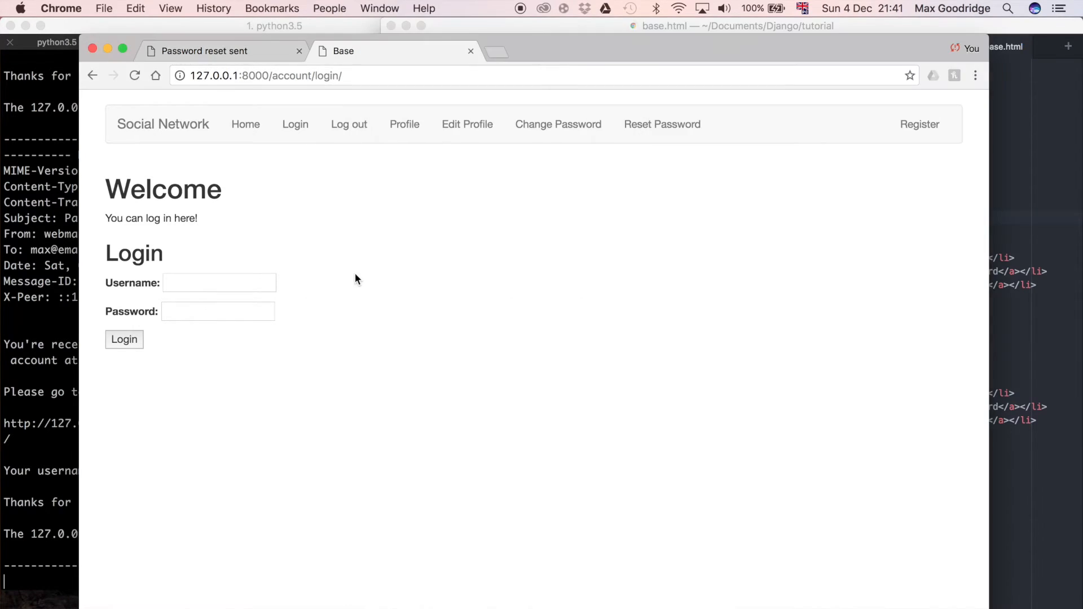
{"action": "key", "text": "super+r"}
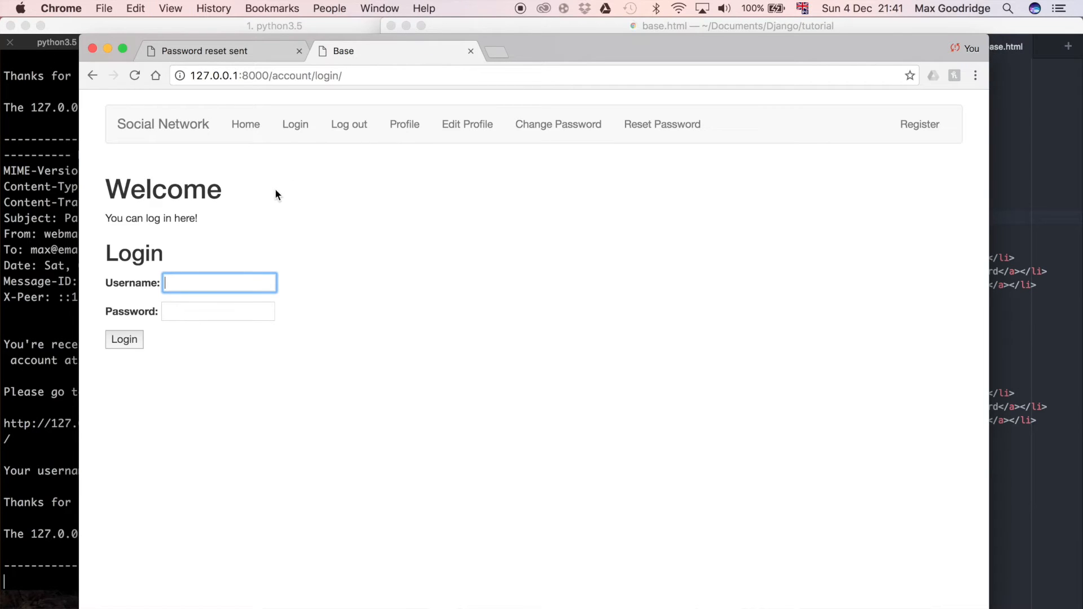
{"action": "key", "text": "Tab"}
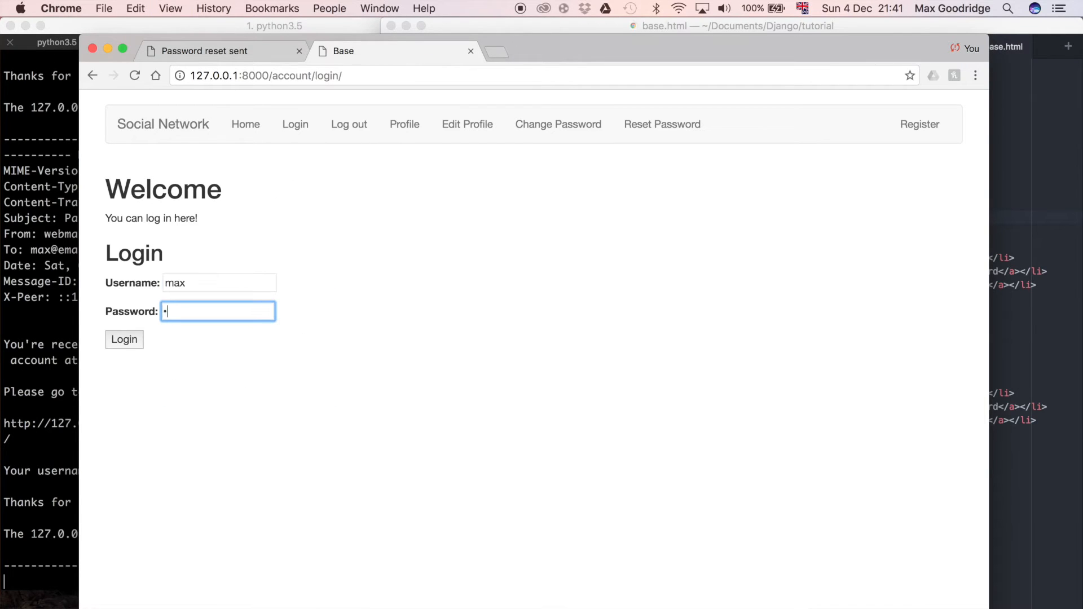
{"action": "key", "text": "Return"}
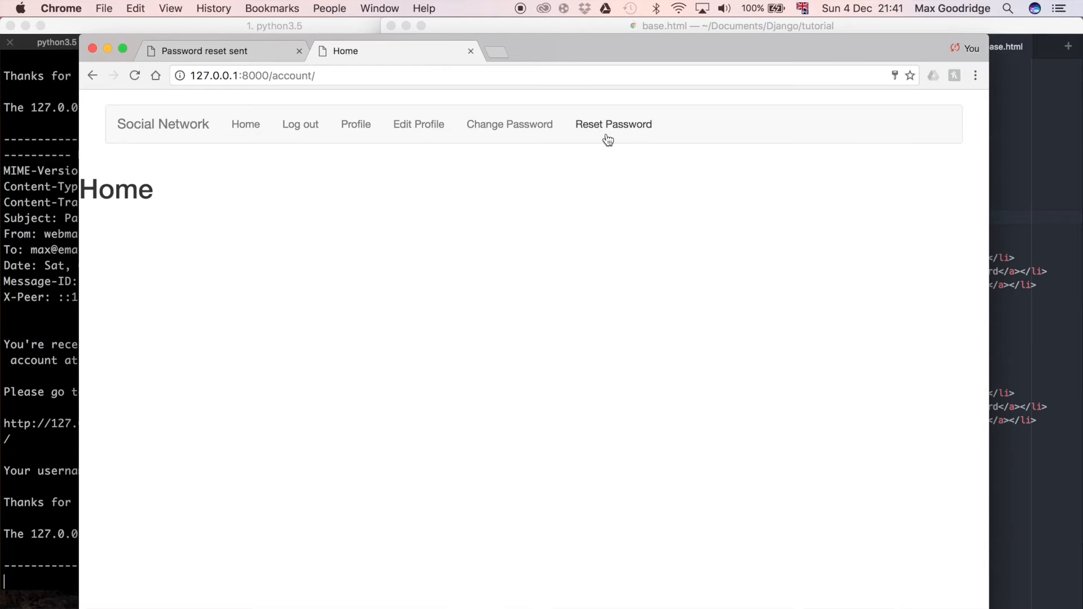
- Visit Reset Password, Change Password, Edit Profile and Profile, then log out and go Home
{"action": "left_click", "coordinate": [609, 135]}
{"action": "scroll", "coordinate": [473, 169], "scroll_direction": "left", "scroll_amount": 5}
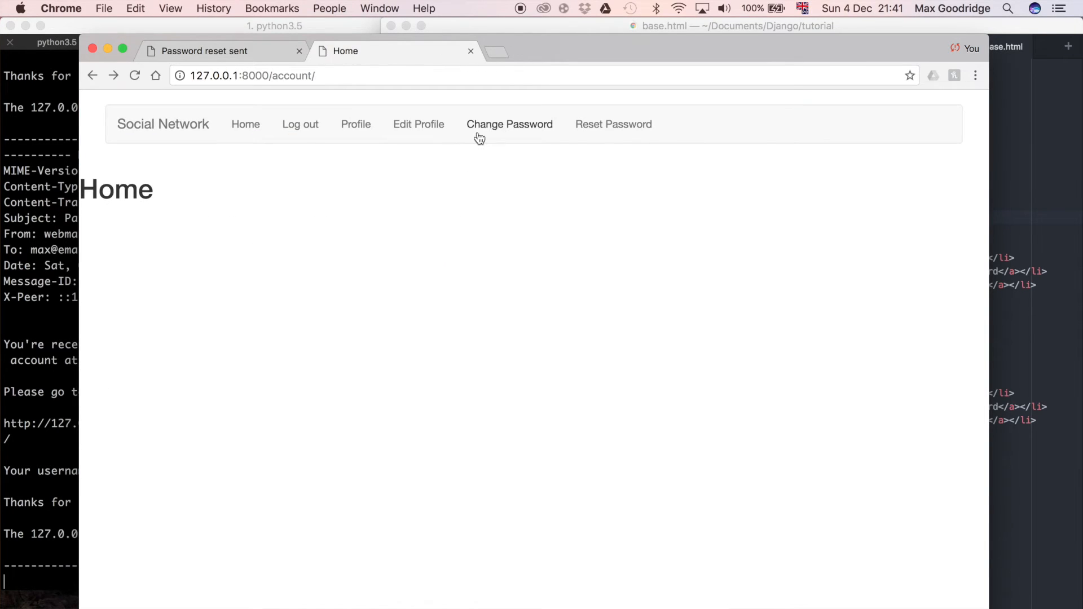
{"action": "left_click", "coordinate": [497, 127]}
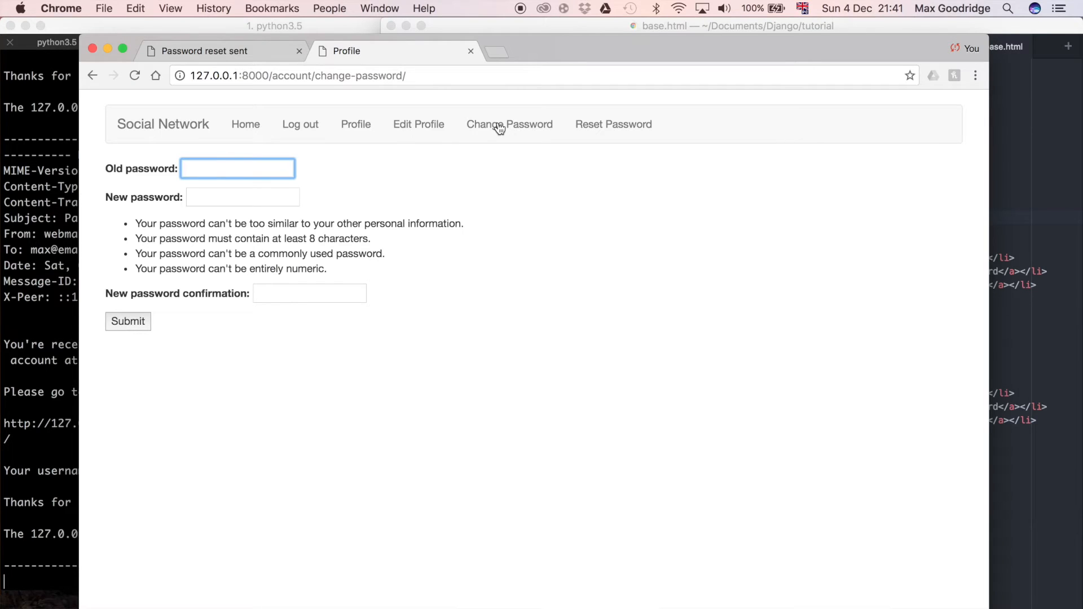
{"action": "left_click", "coordinate": [419, 123]}
{"action": "left_click", "coordinate": [356, 124]}
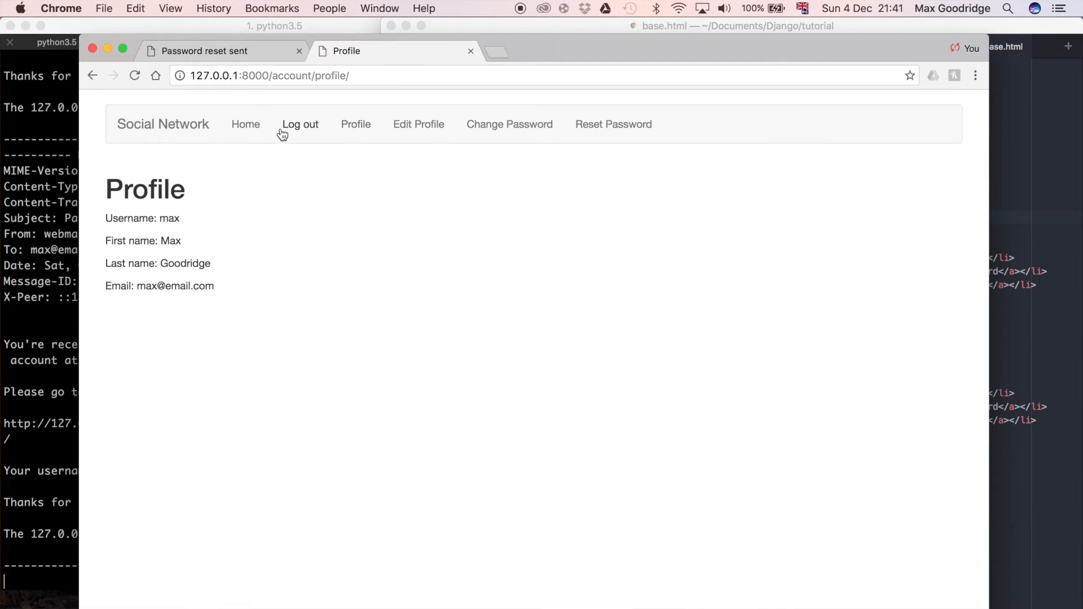
{"action": "left_click", "coordinate": [283, 129]}
{"action": "left_click", "coordinate": [244, 125]}
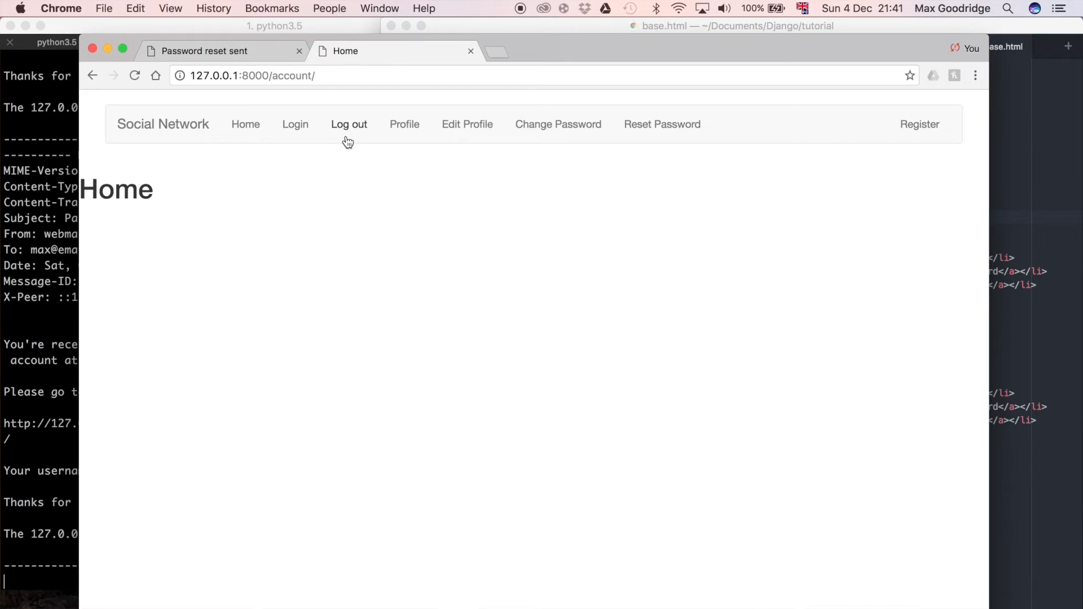
{"action": "left_click", "coordinate": [987, 352]}
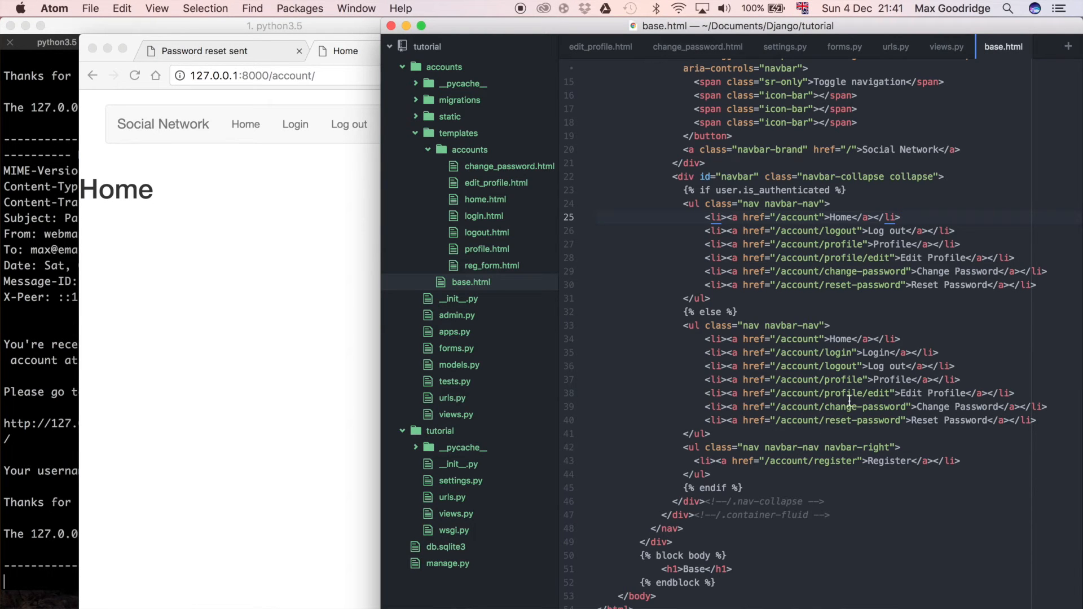
- Delete every logged-out menu link except Login, including the Home link
{"action": "left_click_drag", "start_coordinate": [1050, 421], "coordinate": [981, 356]}
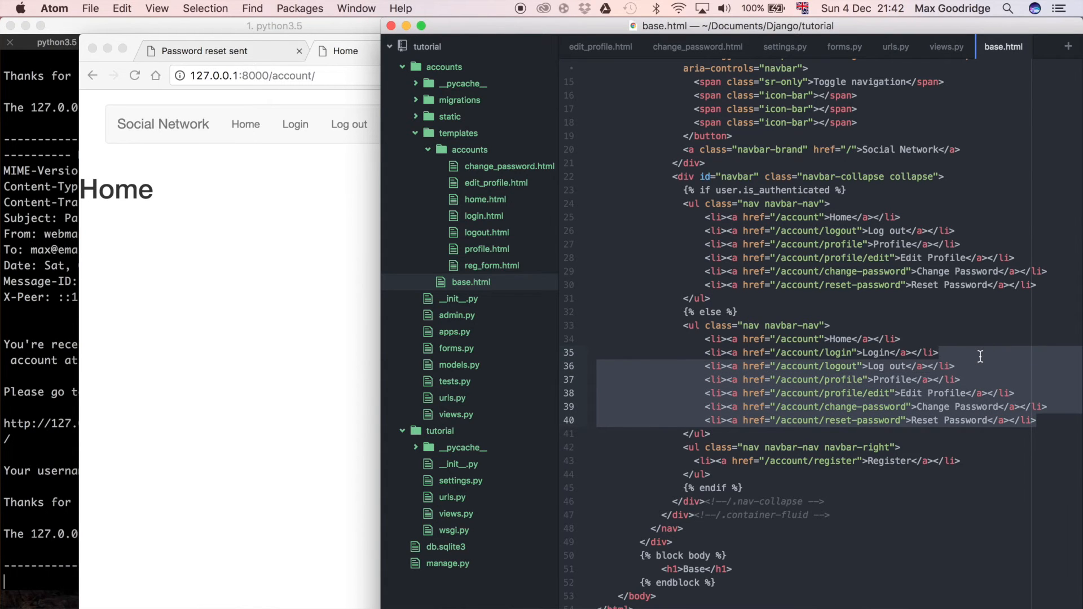
{"action": "key", "text": "BackSpace"}
{"action": "left_click", "coordinate": [921, 339]}
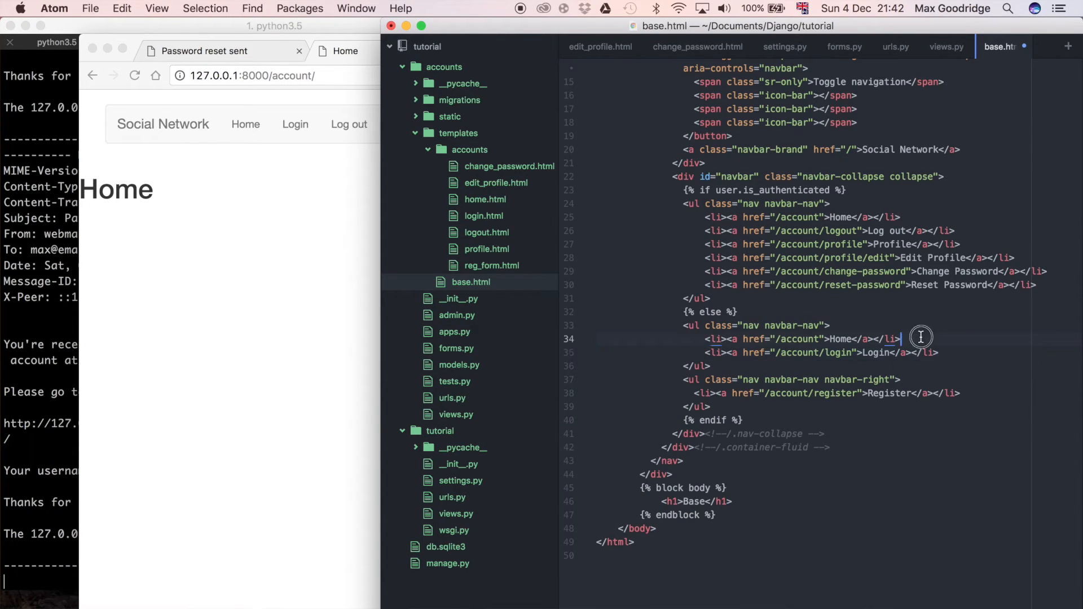
{"action": "left_click_drag", "start_coordinate": [921, 339], "coordinate": [915, 329]}
{"action": "key", "text": "BackSpace"}
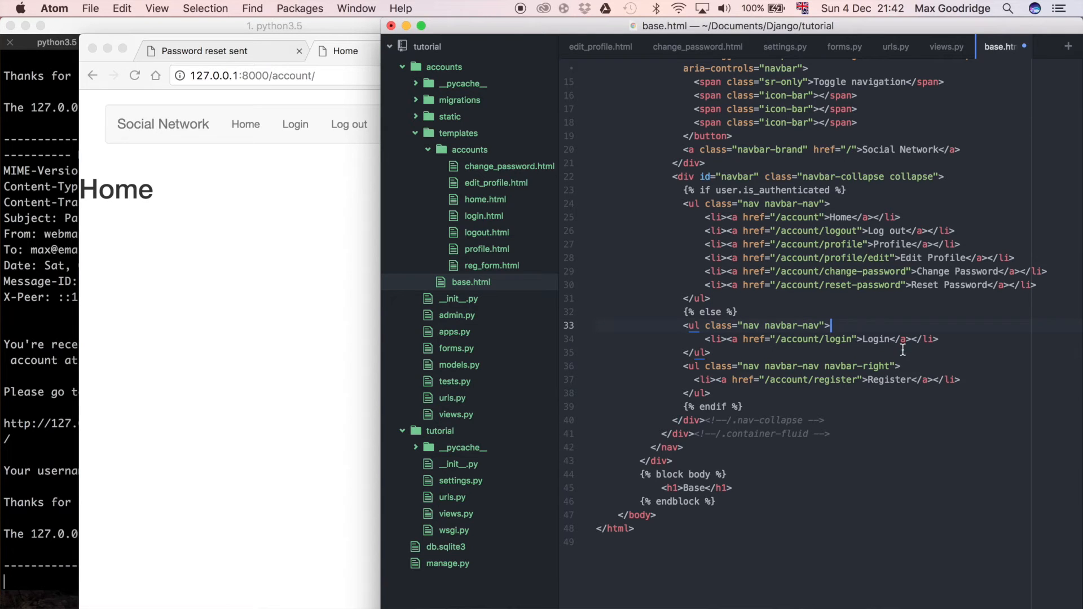
- Move the Login link into the navbar-right list above Register and align its indentation
{"action": "left_click", "coordinate": [945, 333]}
{"action": "left_click_drag", "start_coordinate": [945, 333], "coordinate": [945, 329]}
{"action": "key", "text": "super+c"}
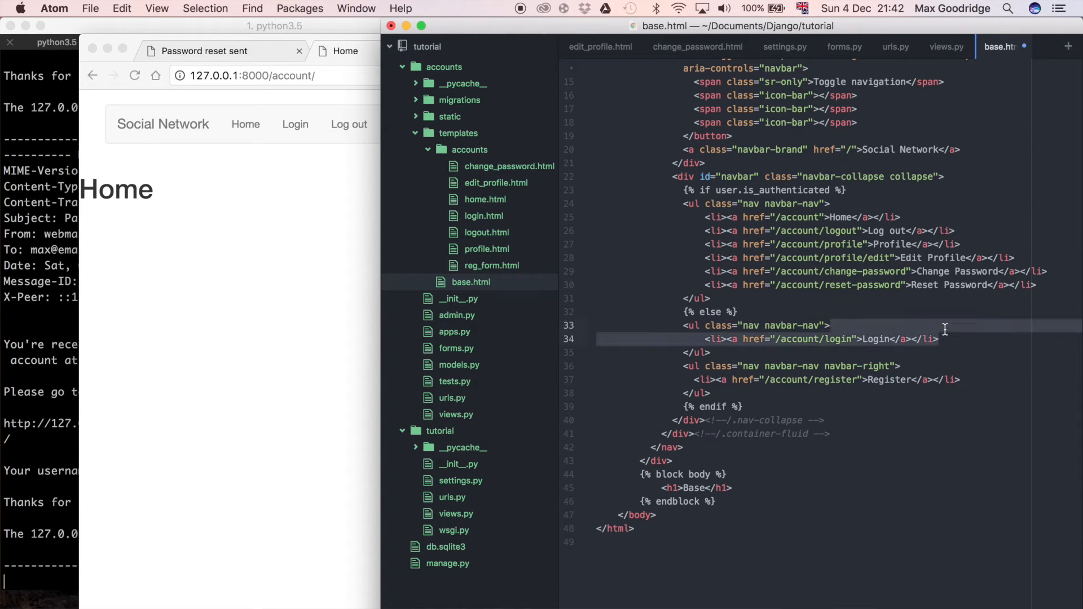
{"action": "key", "text": "BackSpace"}
{"action": "left_click", "coordinate": [916, 354]}
{"action": "key", "text": "super+v"}
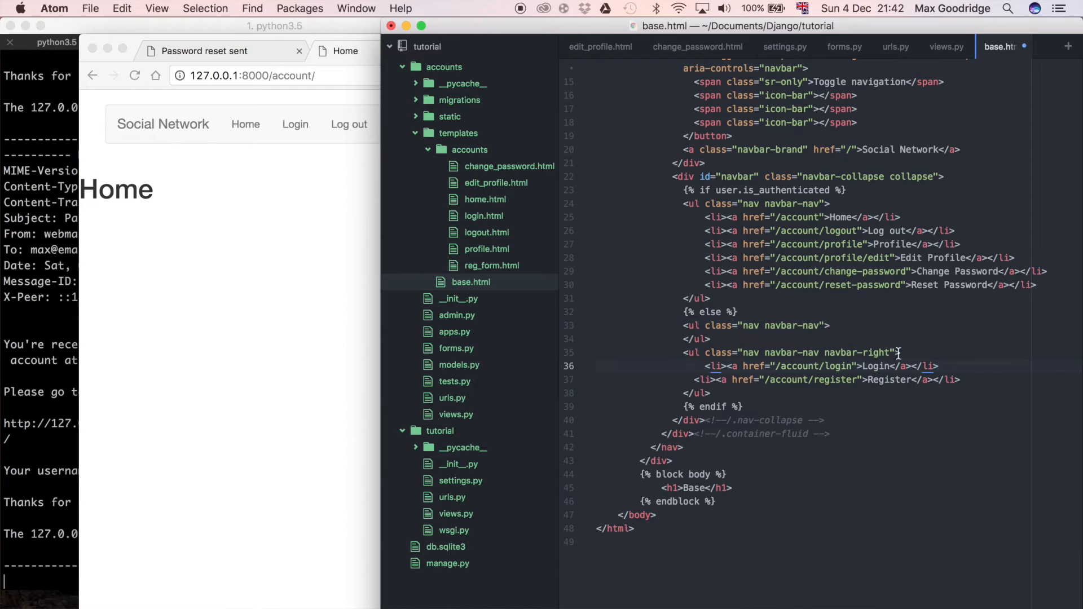
{"action": "left_click", "coordinate": [705, 365]}
{"action": "key", "text": "shift+Tab"}
{"action": "key", "text": "shift+Tab"}
{"action": "key", "text": "shift+Tab"}
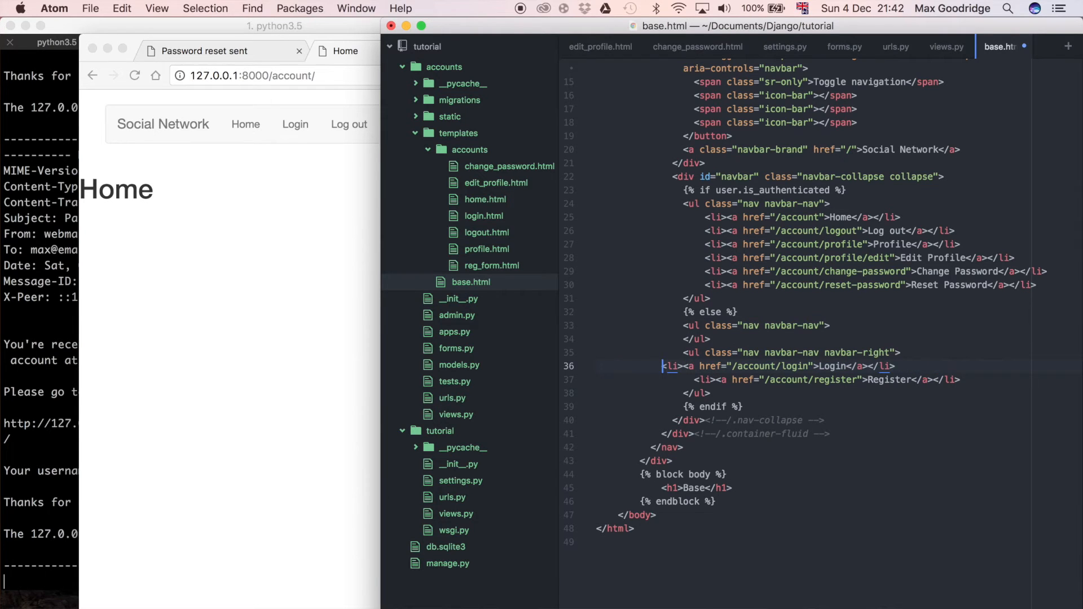
{"action": "key", "text": "Tab"}
{"action": "key", "text": "Tab"}
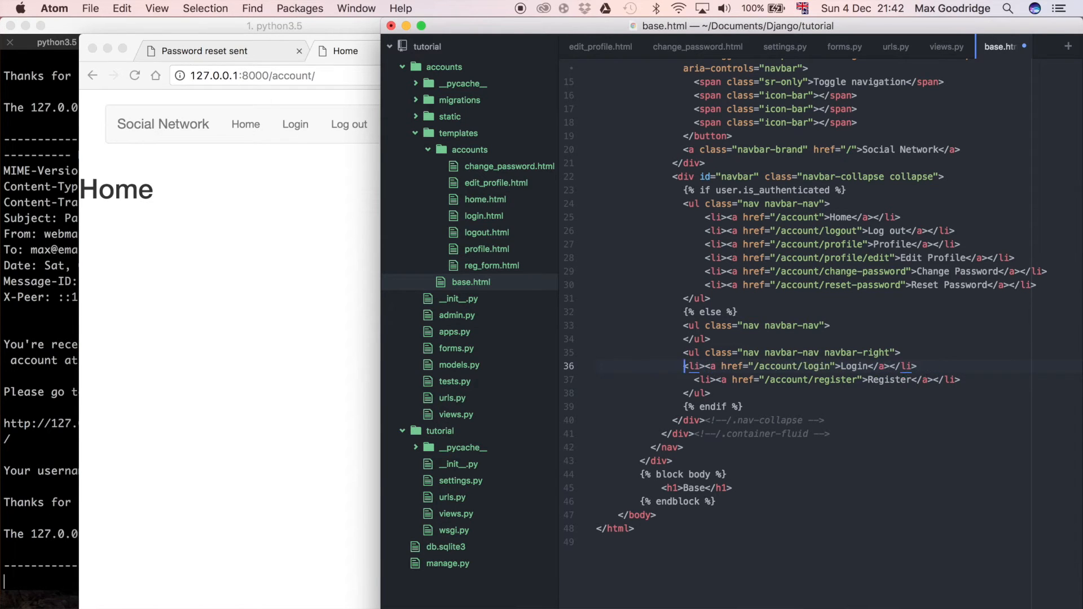
{"action": "key", "text": "shift+Tab"}
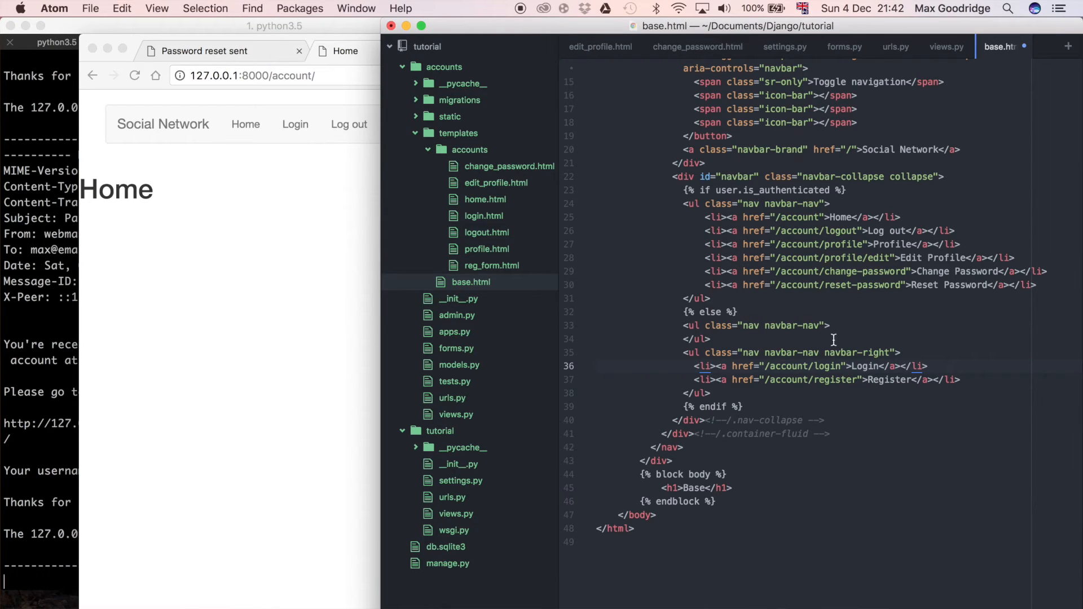
- Delete the now-empty logged-out link list
{"action": "left_click_drag", "start_coordinate": [833, 342], "coordinate": [837, 320]}
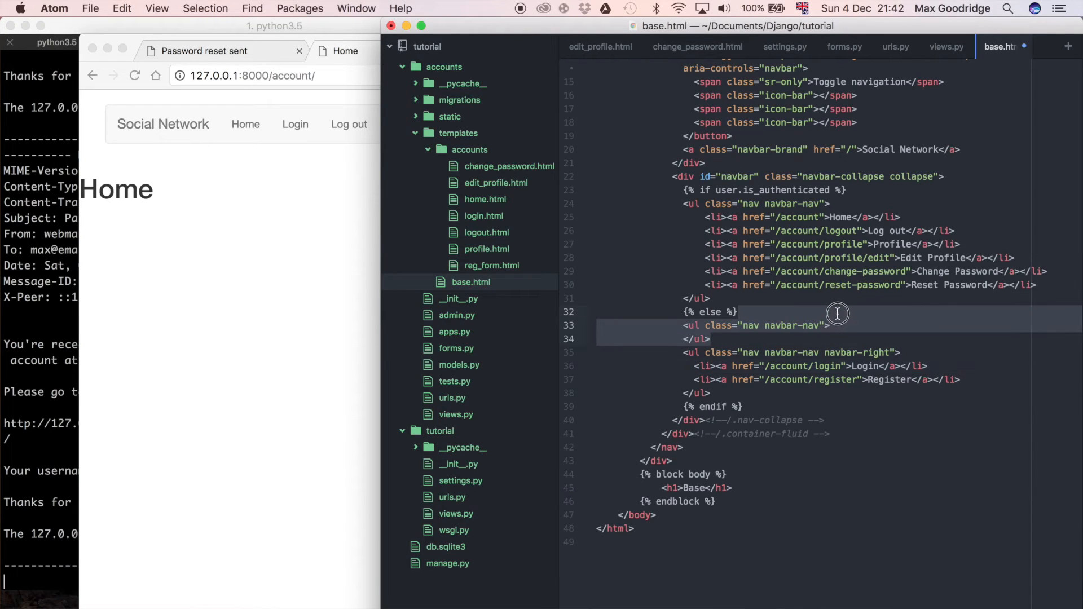
{"action": "key", "text": "BackSpace"}
- Reload the Home page in Chrome, glancing back at the editor in between
{"action": "left_click", "coordinate": [300, 291]}
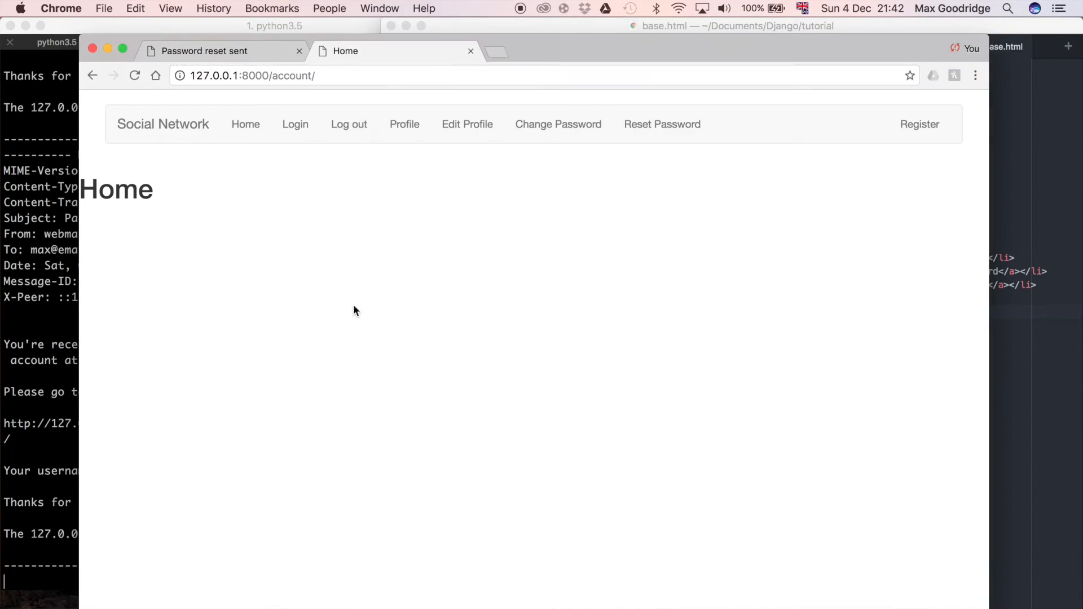
{"action": "key", "text": "super+r"}
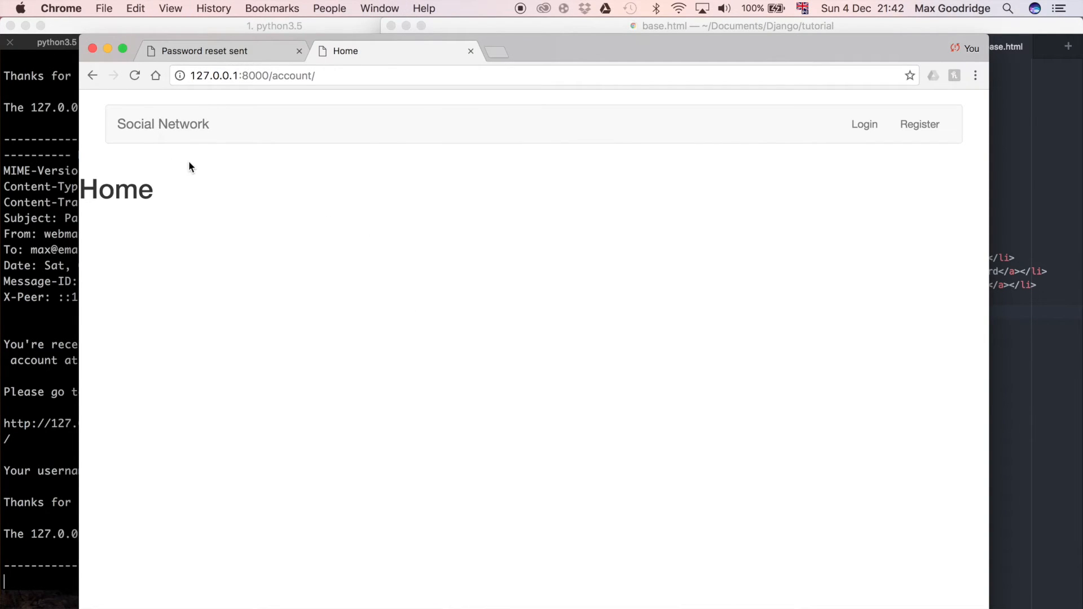
{"action": "left_click", "coordinate": [1016, 423]}
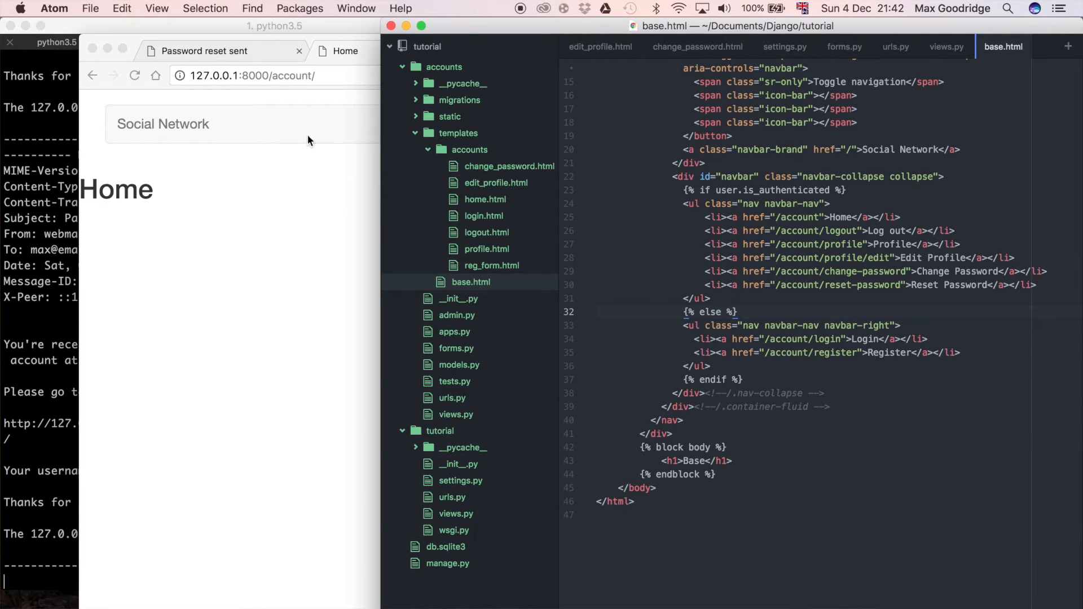
{"action": "left_click", "coordinate": [268, 273]}
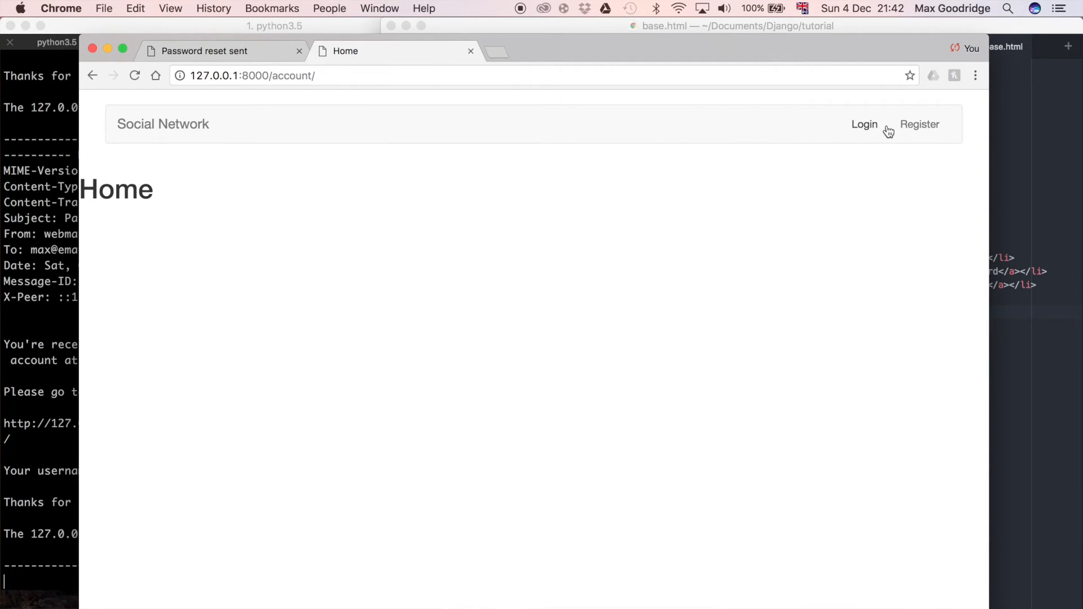
- Go to the logout/ URL, then visit the Login and Register pages from the navbar
{"action": "left_click", "coordinate": [380, 76]}
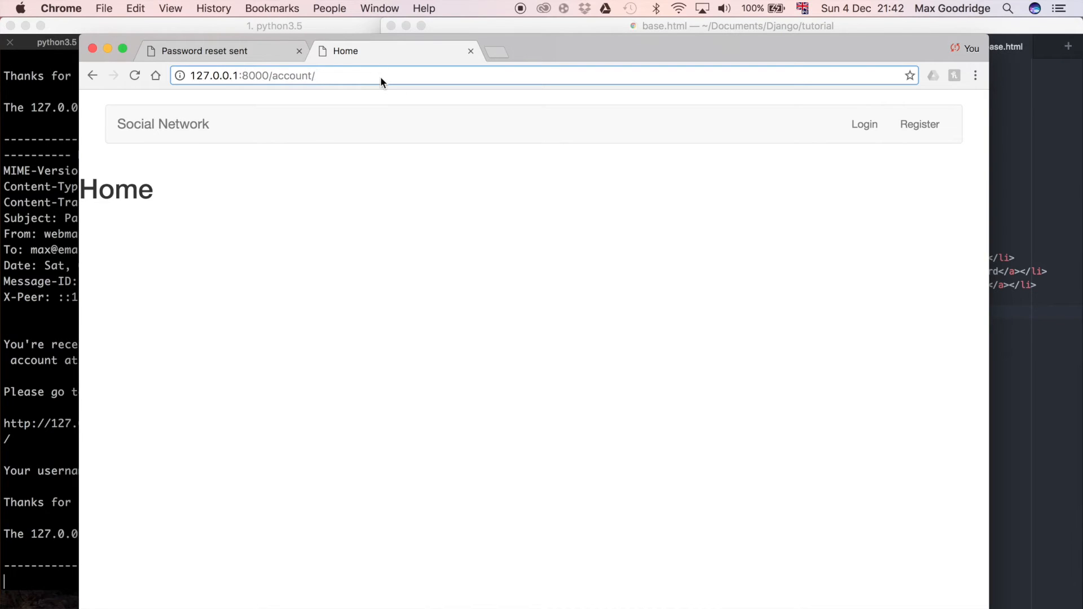
{"action": "type", "text": "logout/"}
{"action": "key", "text": "Return"}
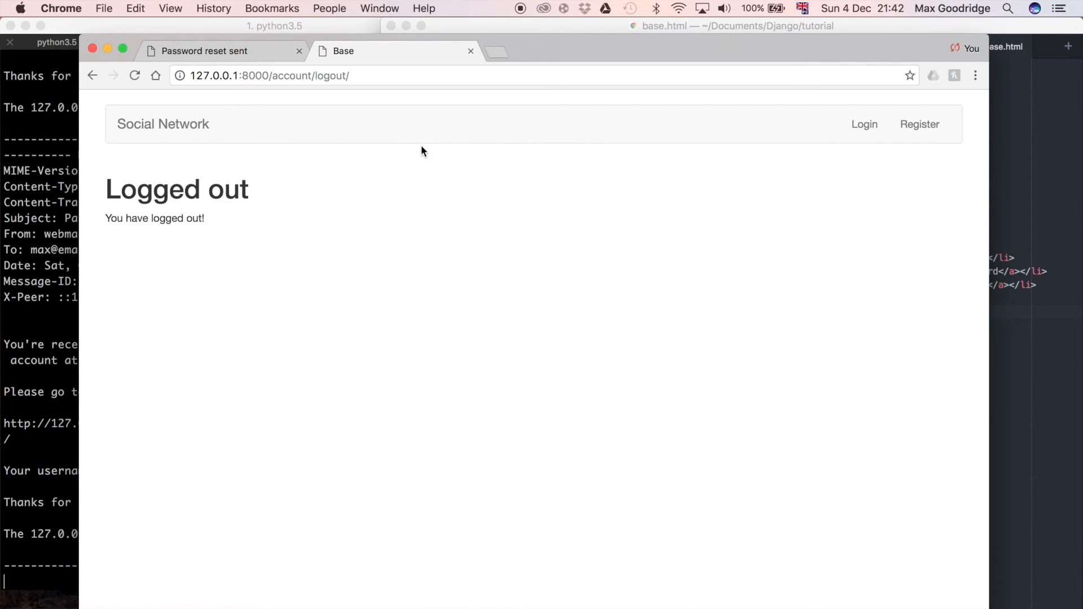
{"action": "left_click", "coordinate": [864, 123]}
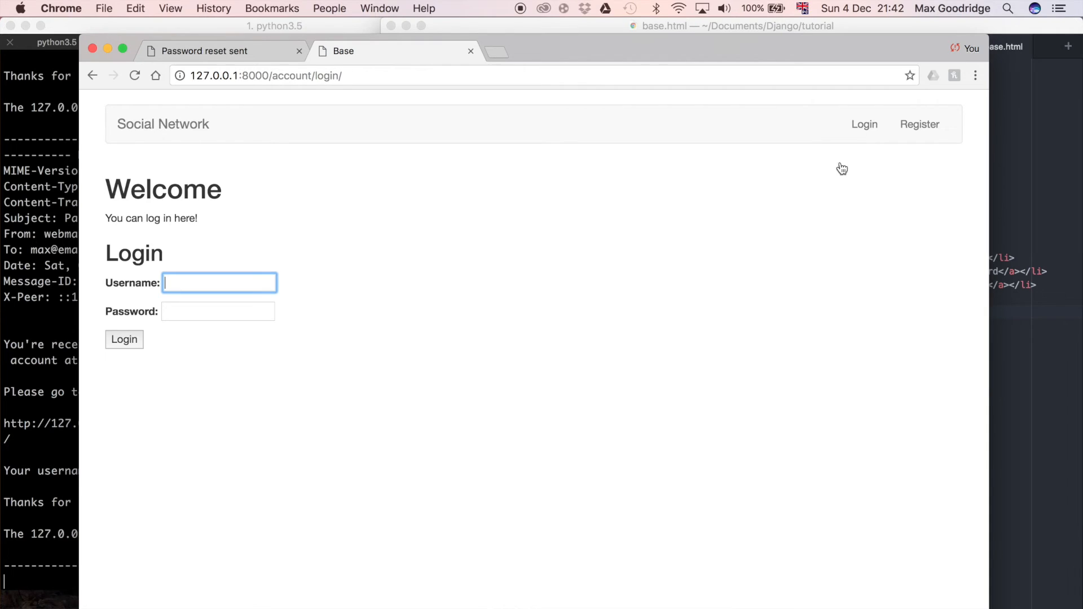
{"action": "left_click", "coordinate": [920, 127]}
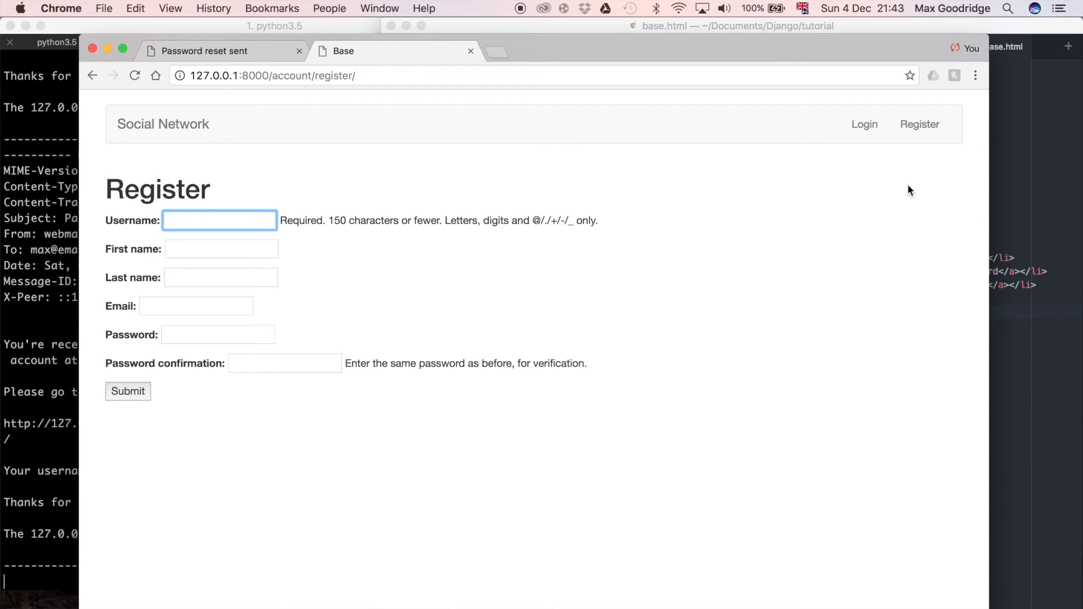
{"action": "double_click", "coordinate": [338, 77]}
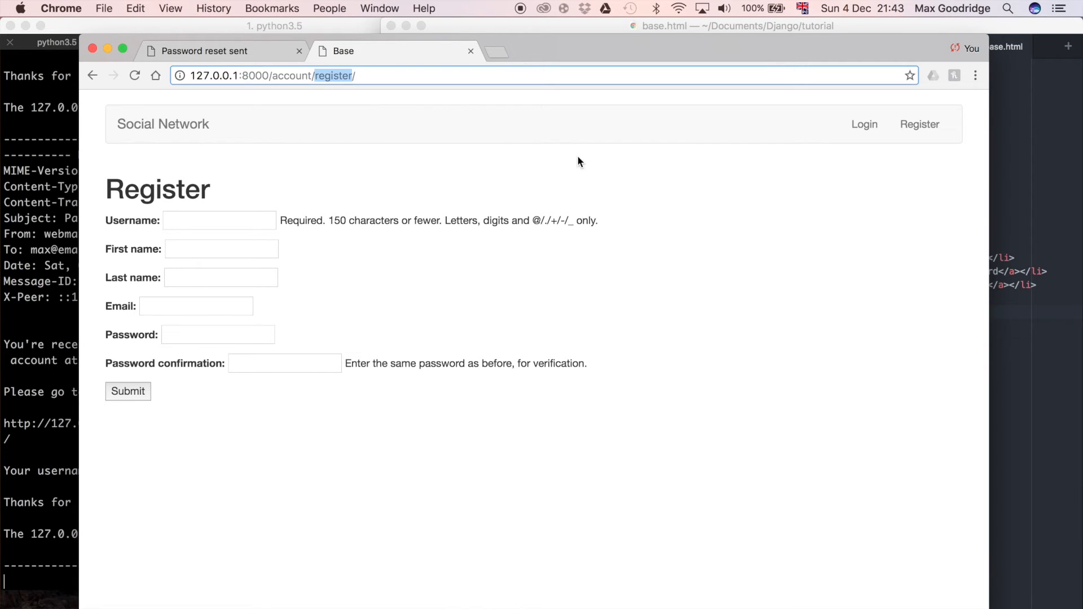
{"action": "type", "text": "p"}
{"action": "type", "text": "rfil"}
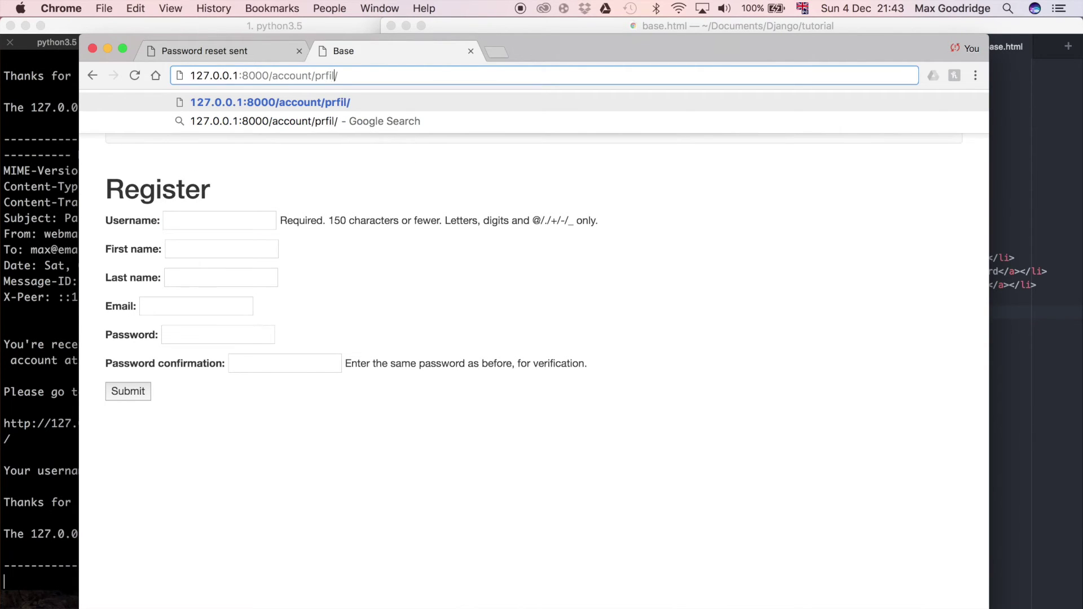
- Load the profile page while logged out, seeing AnonymousUser, then return to Atom
{"action": "key", "text": "BackSpace"}
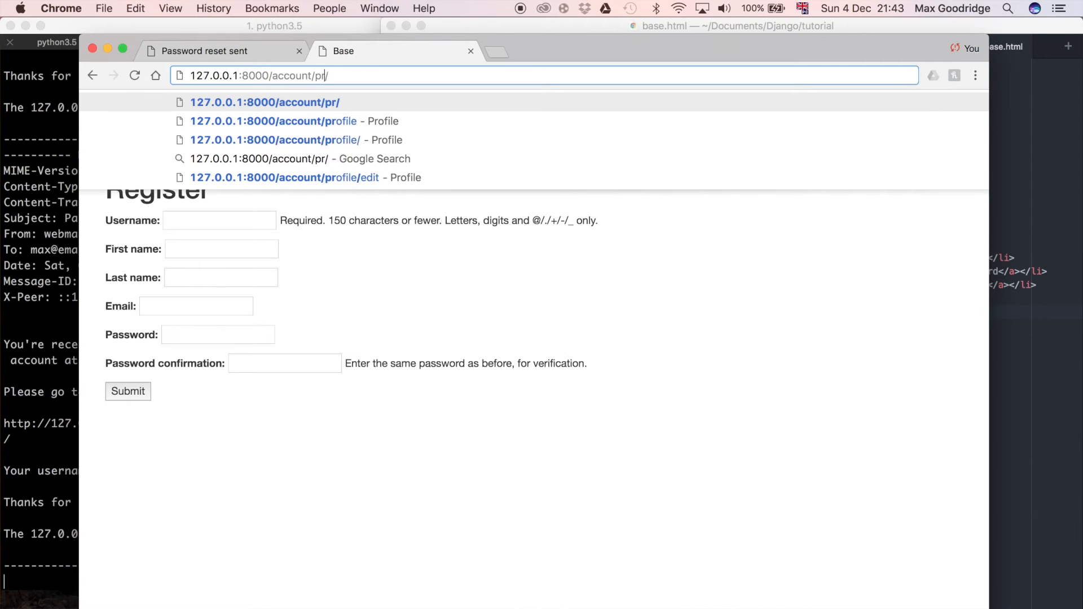
{"action": "type", "text": "ofile"}
{"action": "key", "text": "Return"}
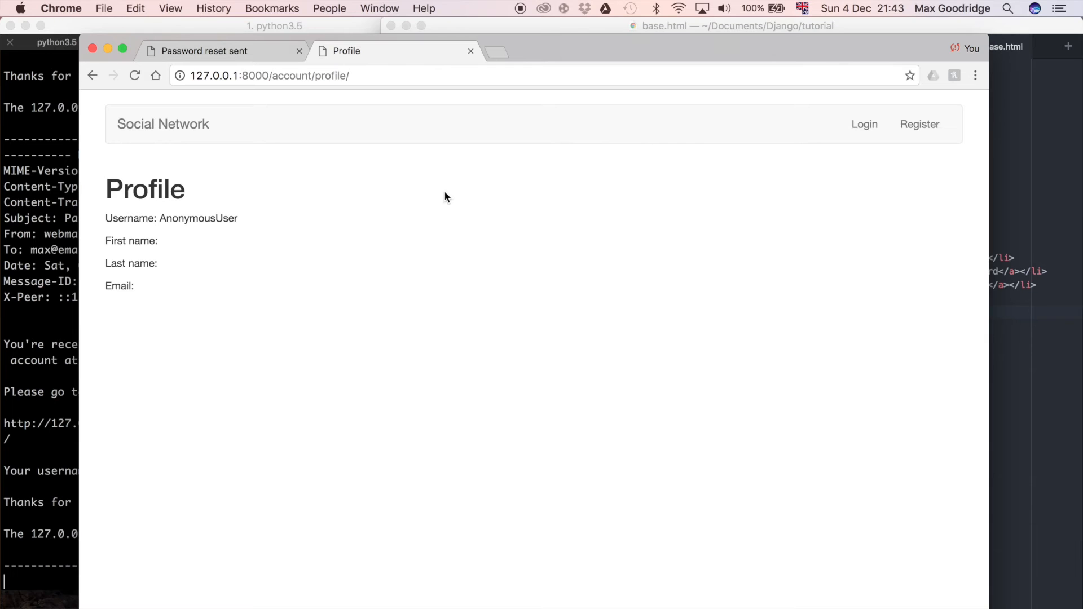
{"action": "left_click", "coordinate": [1029, 177]}
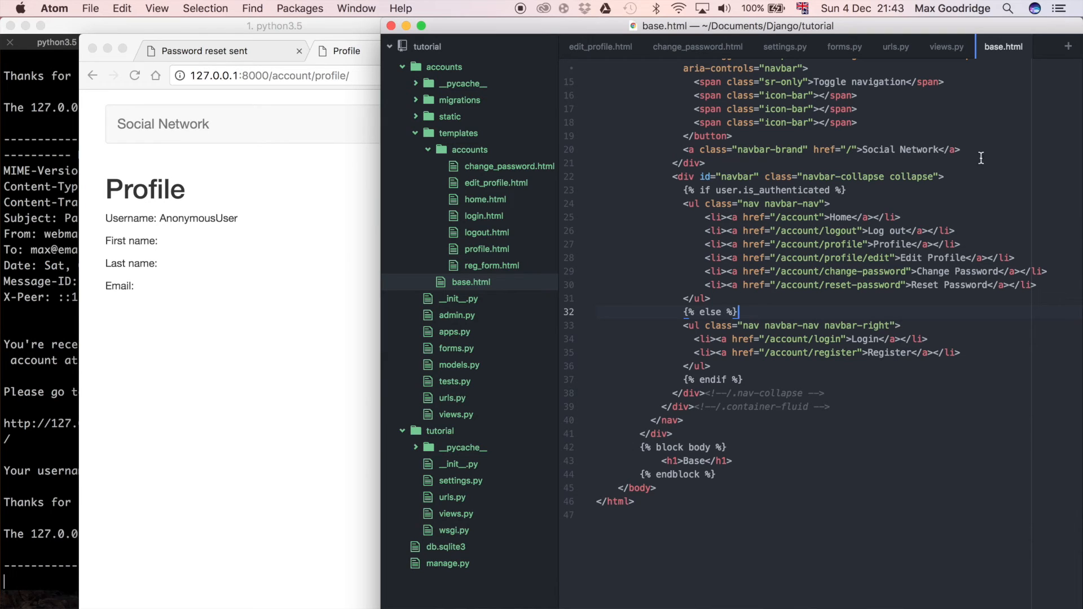
- In views.py add 'from django.contrib.auth.decorators import login_required' after the imports
{"action": "left_click", "coordinate": [522, 422]}
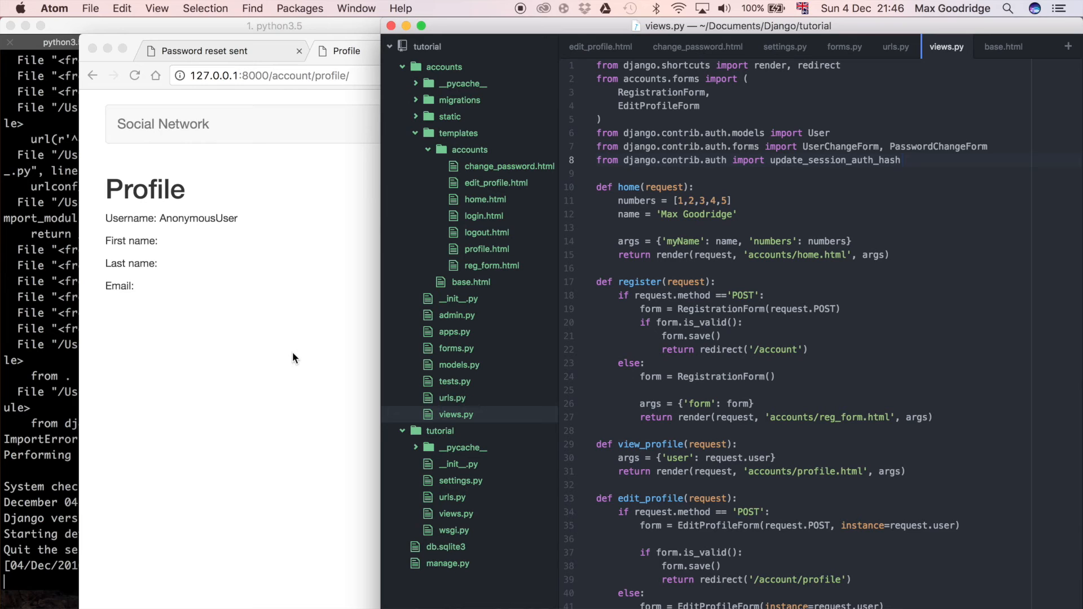
{"action": "key", "text": "Return"}
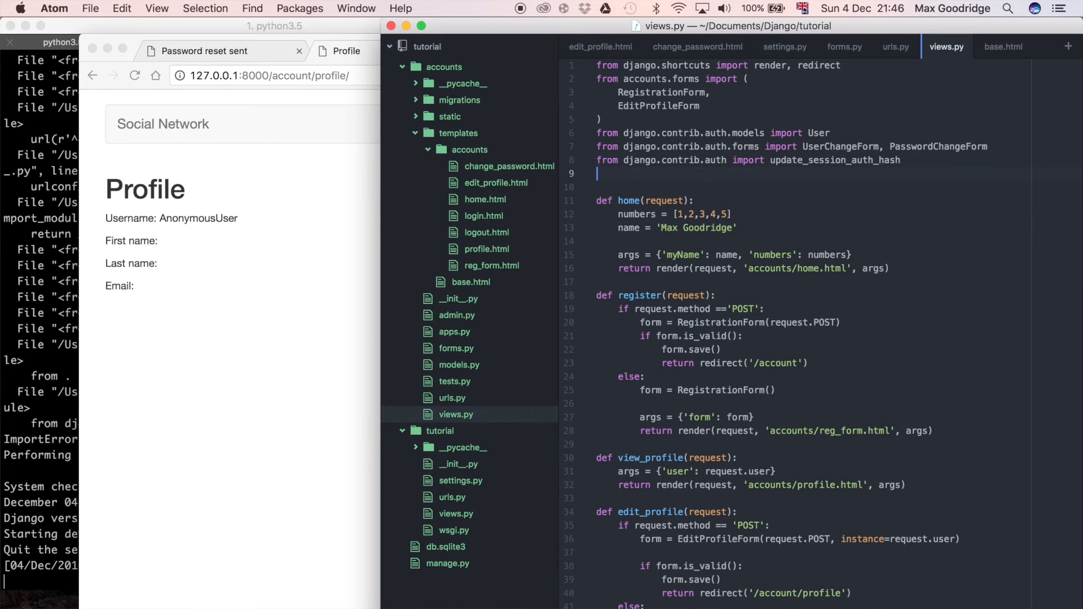
{"action": "type", "text": "from django"}
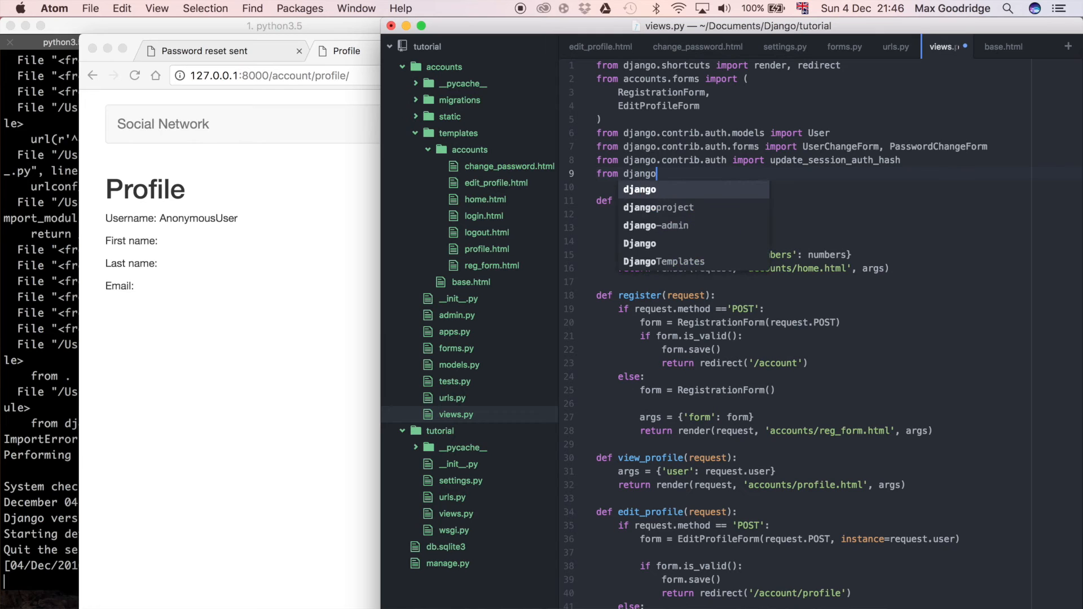
{"action": "type", "text": ".contri"}
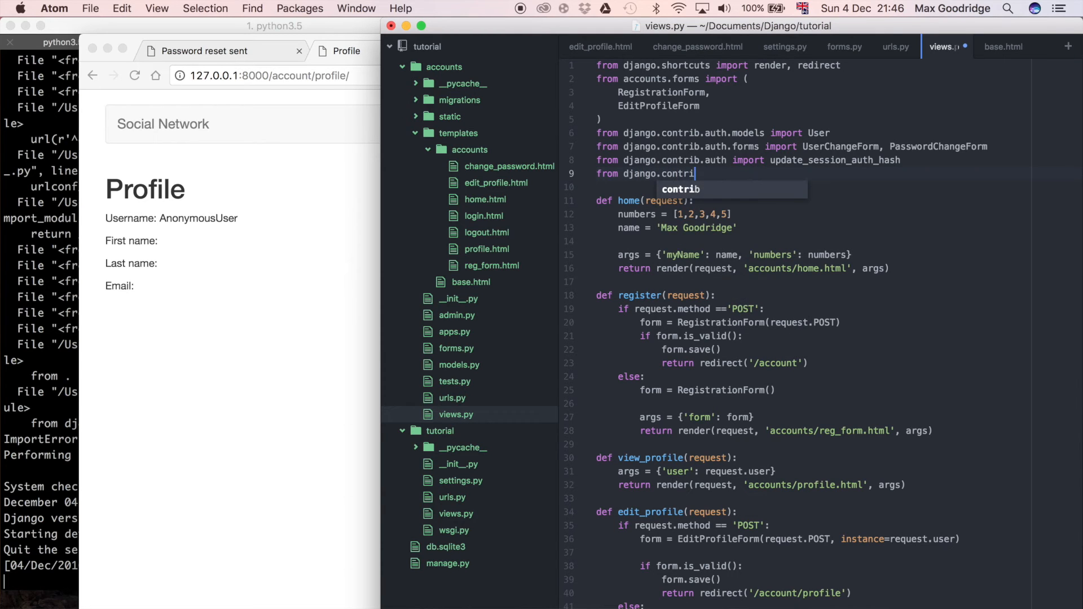
{"action": "type", "text": "b.auth"}
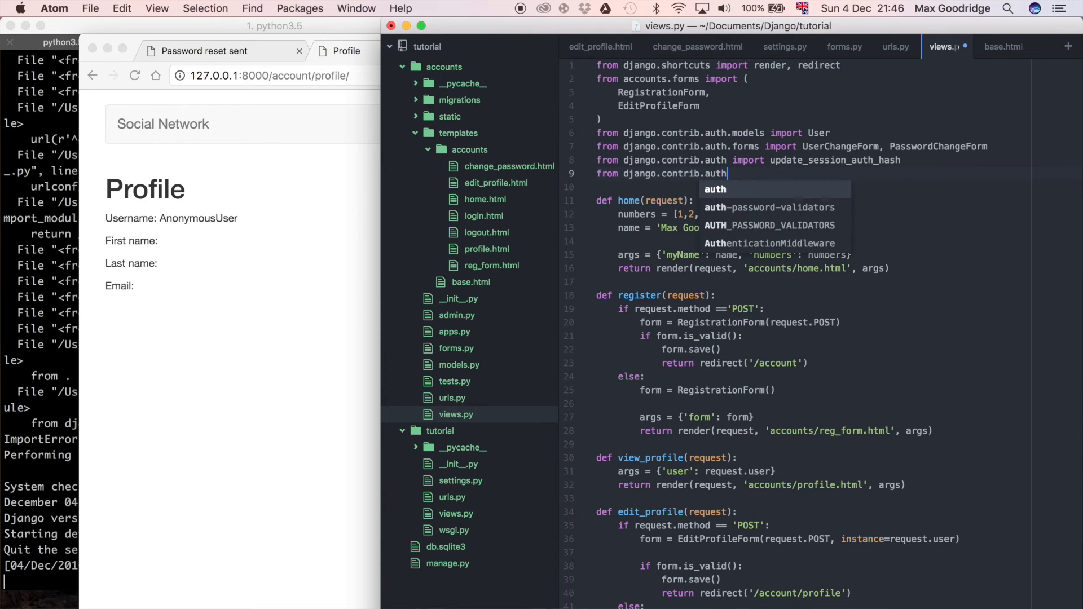
{"action": "type", "text": ".decort"}
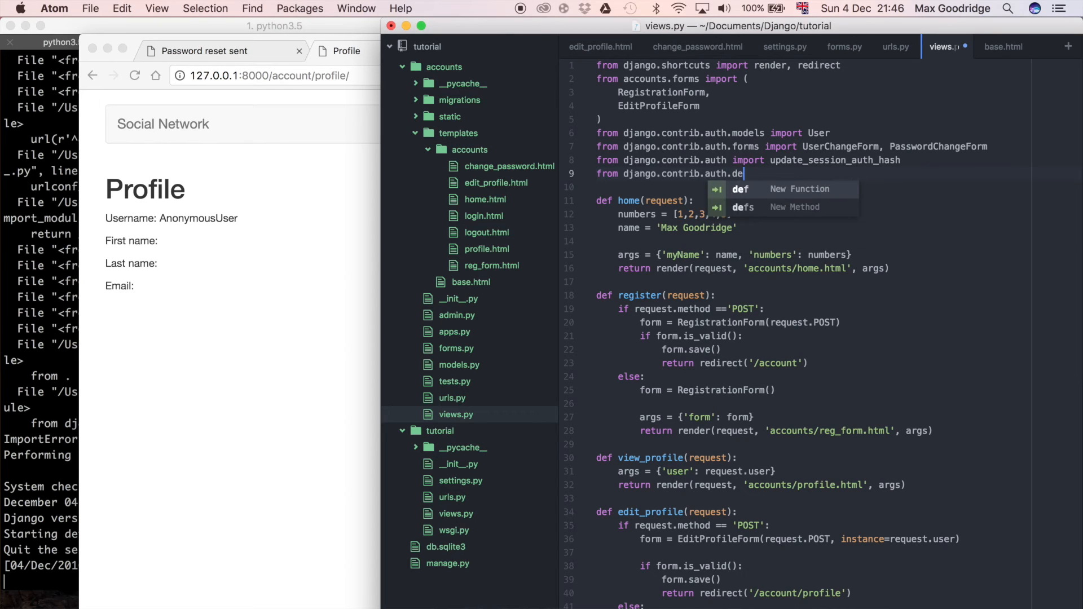
{"action": "key", "text": "BackSpace"}
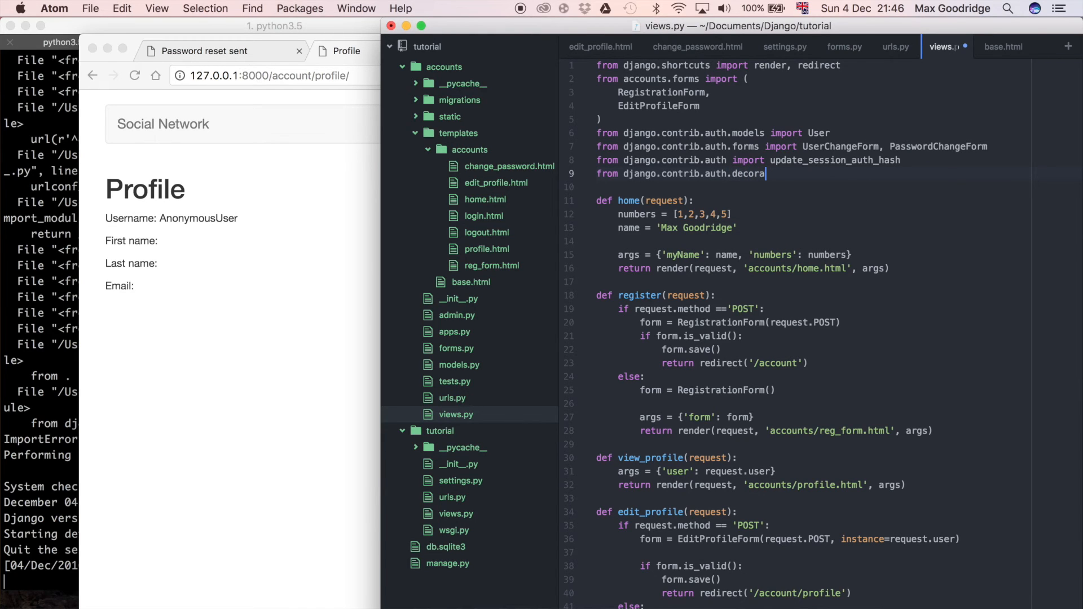
{"action": "type", "text": "ators impo"}
{"action": "type", "text": "rt login_requ"}
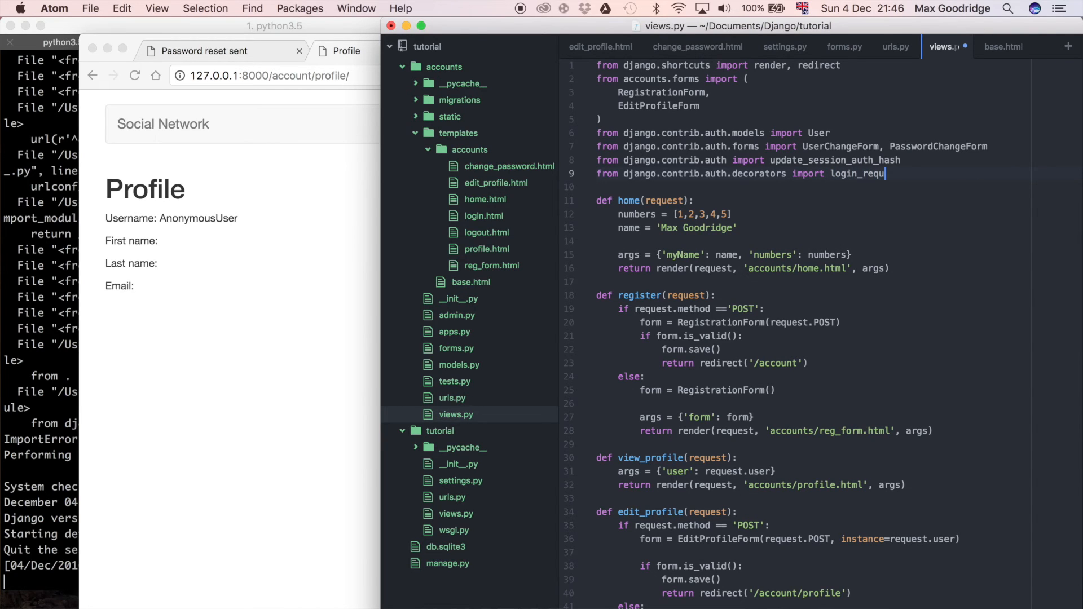
{"action": "type", "text": "ired"}
{"action": "double_click", "coordinate": [864, 174]}
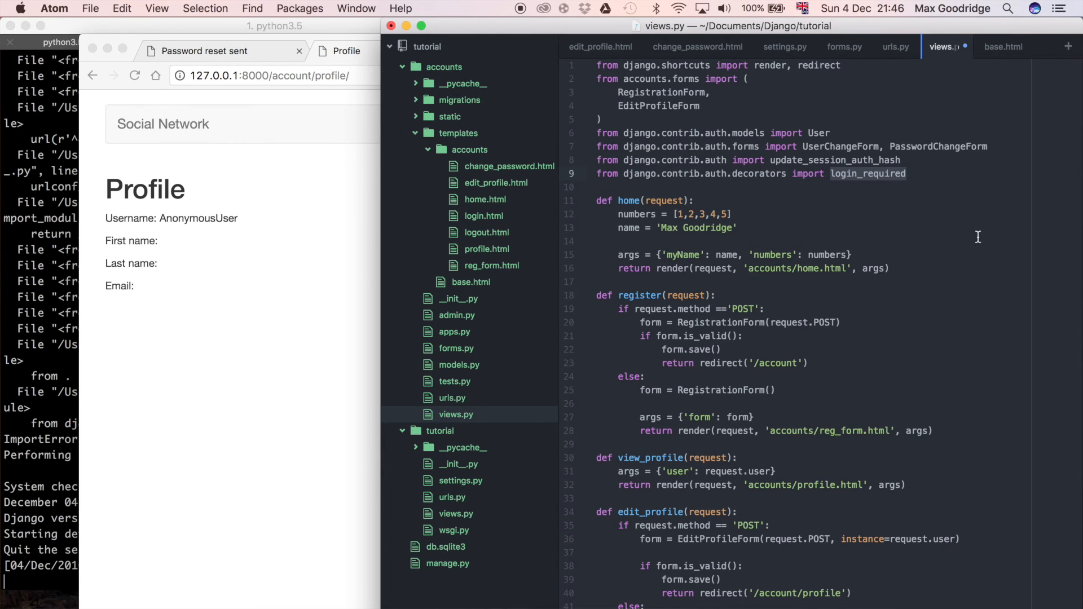
{"action": "scroll", "coordinate": [976, 241], "scroll_direction": "down", "scroll_amount": 6}
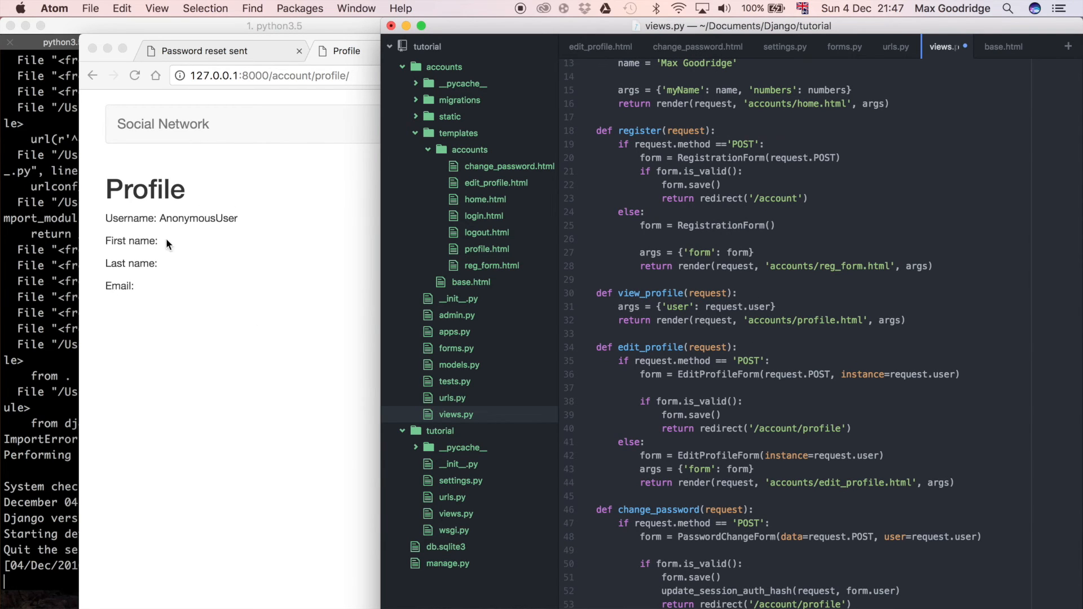
{"action": "left_click", "coordinate": [602, 279]}
{"action": "key", "text": "Return"}
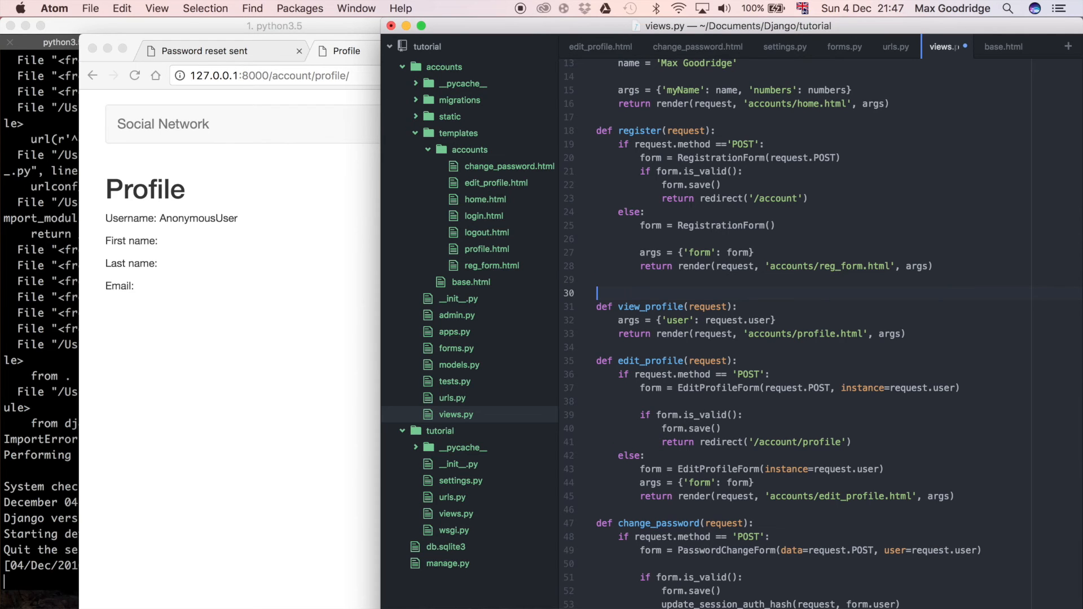
{"action": "type", "text": "@"}
{"action": "type", "text": "logi"}
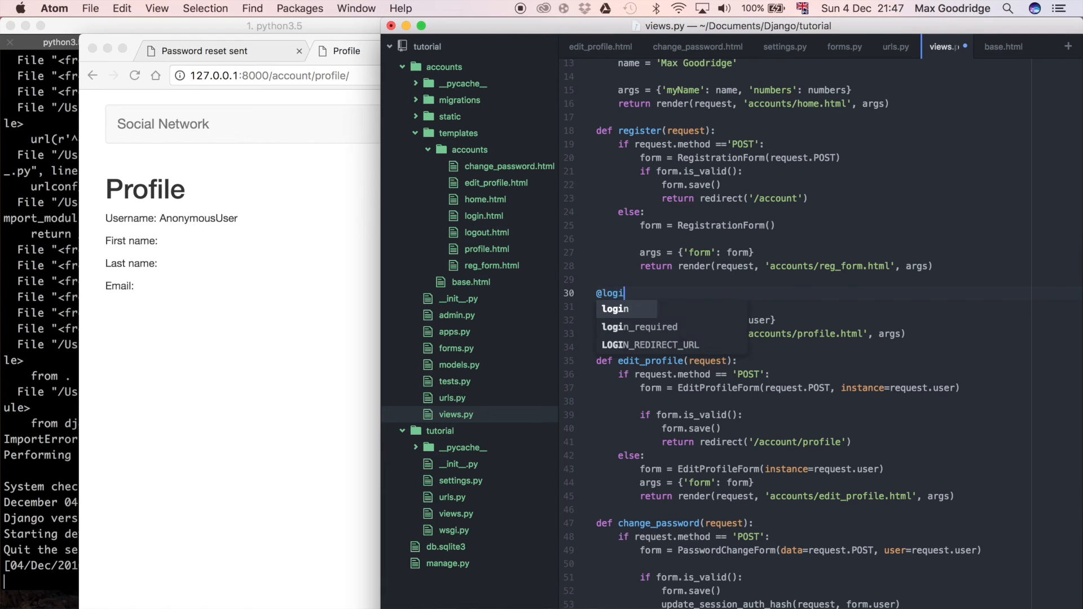
{"action": "type", "text": "n_re"}
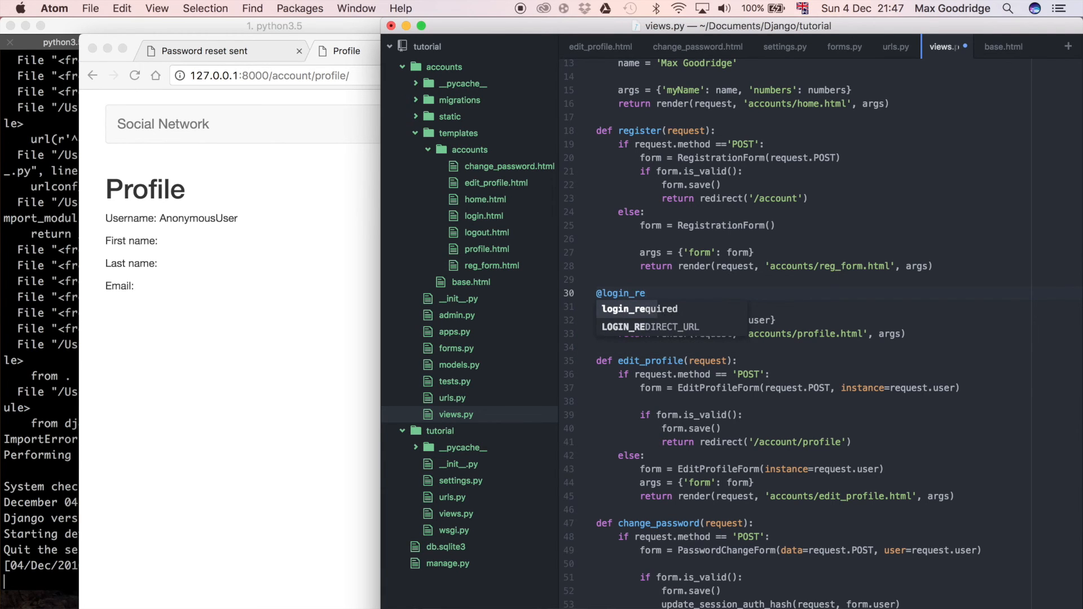
{"action": "type", "text": "quired"}
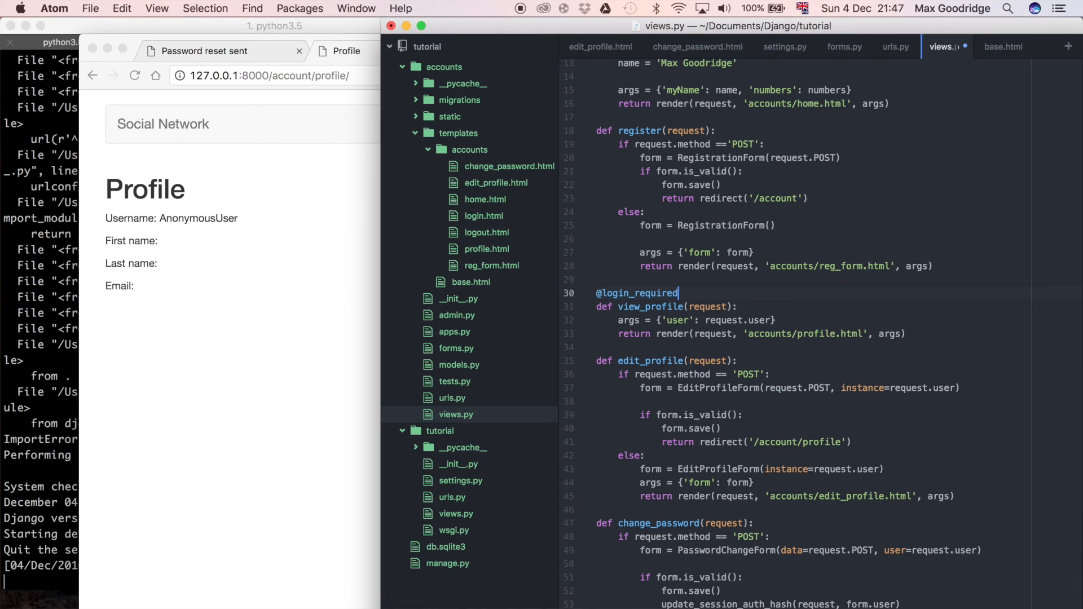
- Reload the logged-out profile page, which now redirects to /accounts/login/?next=… and shows a 404
{"action": "left_click", "coordinate": [180, 222]}
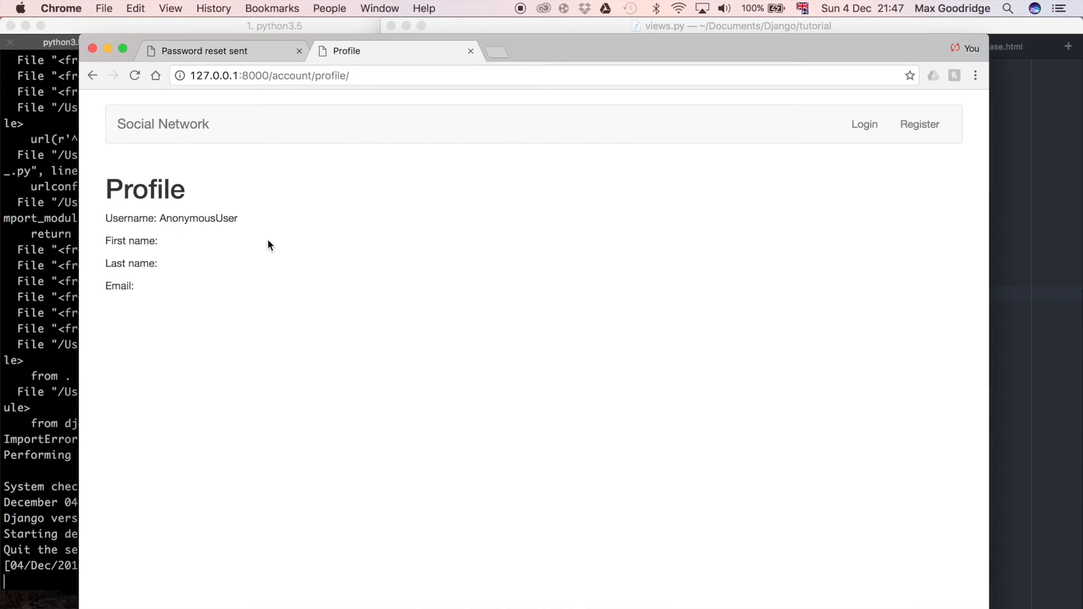
{"action": "left_click", "coordinate": [7, 373]}
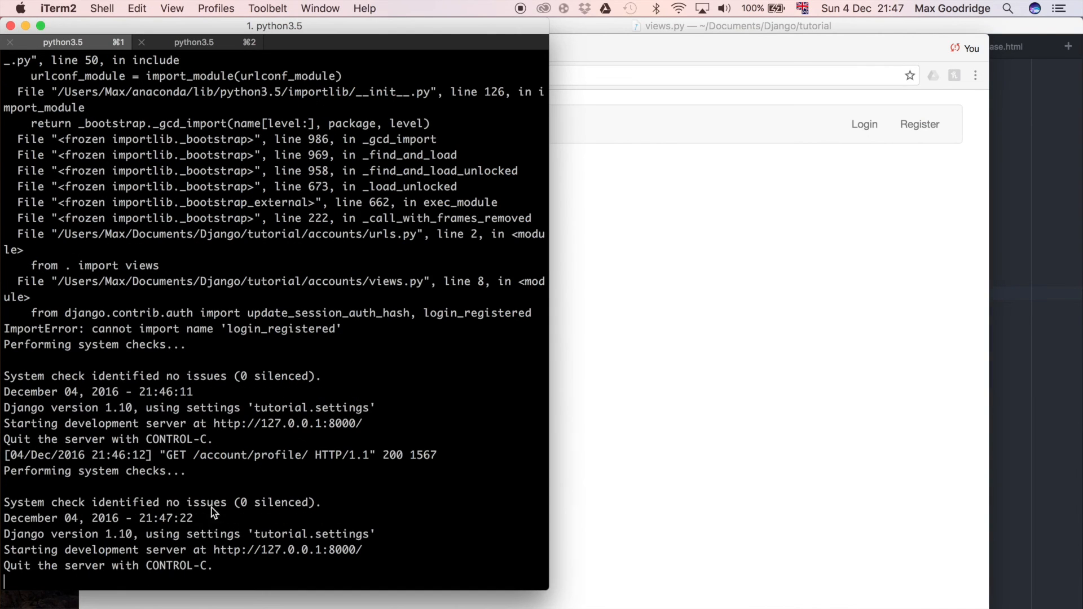
{"action": "left_click", "coordinate": [864, 337]}
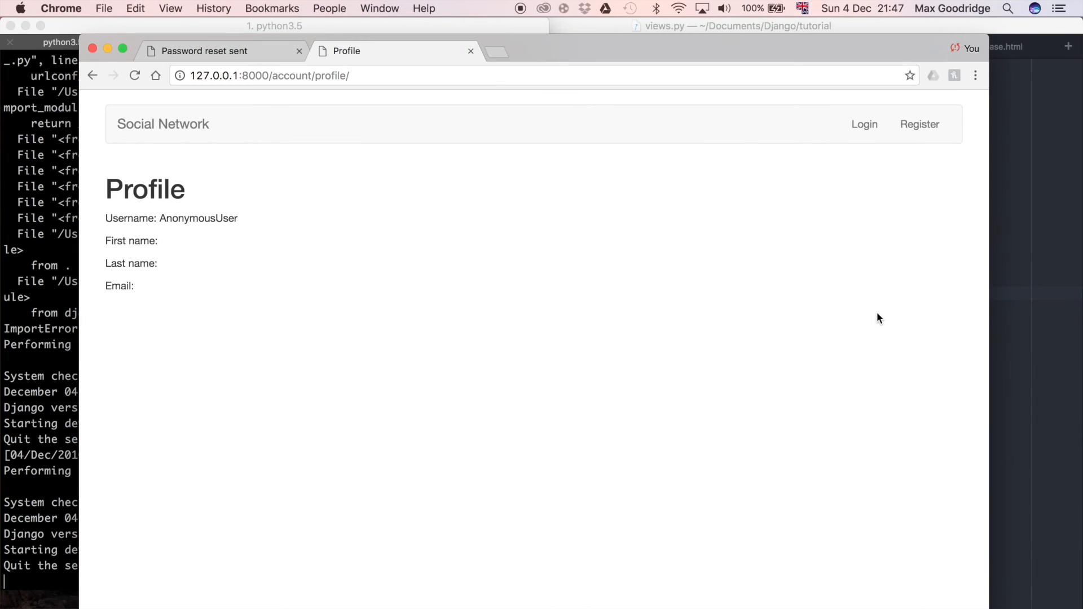
{"action": "key", "text": "super+r"}
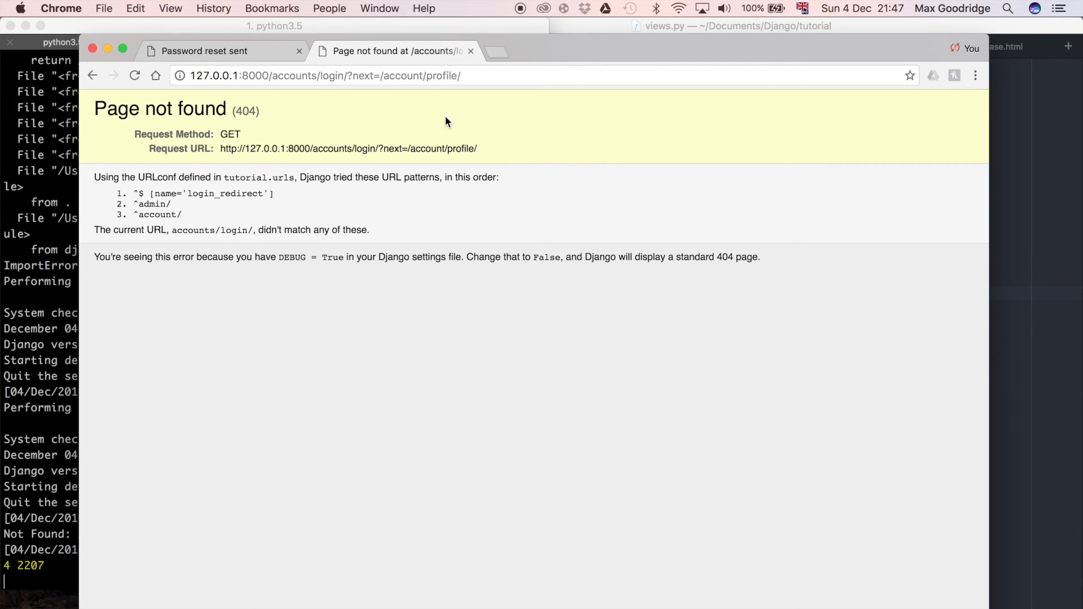
{"action": "left_click", "coordinate": [1041, 153]}
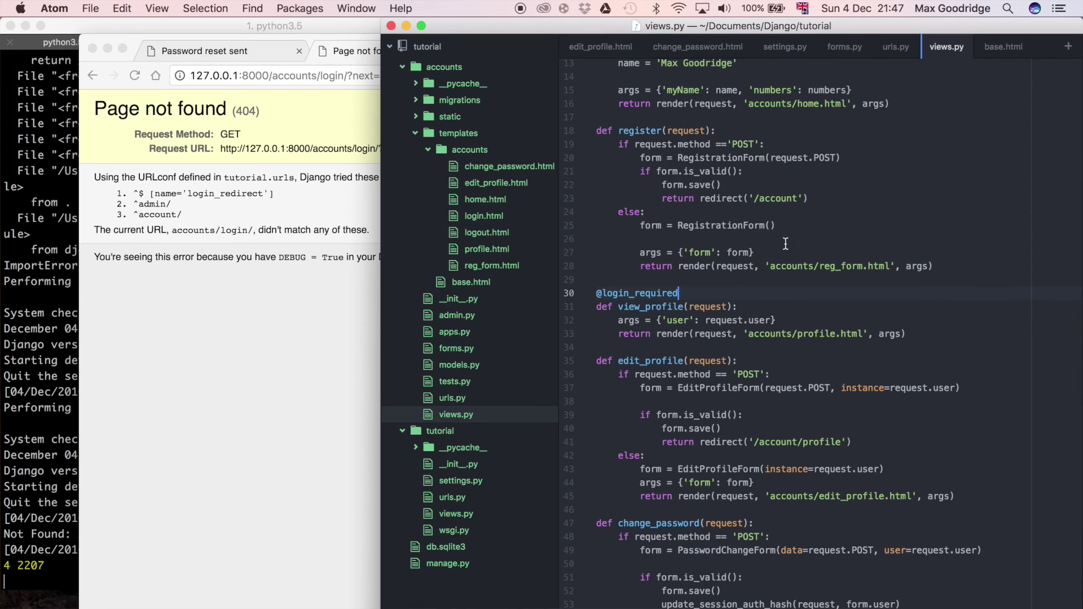
{"action": "left_click", "coordinate": [625, 294]}
{"action": "double_click", "coordinate": [625, 293]}
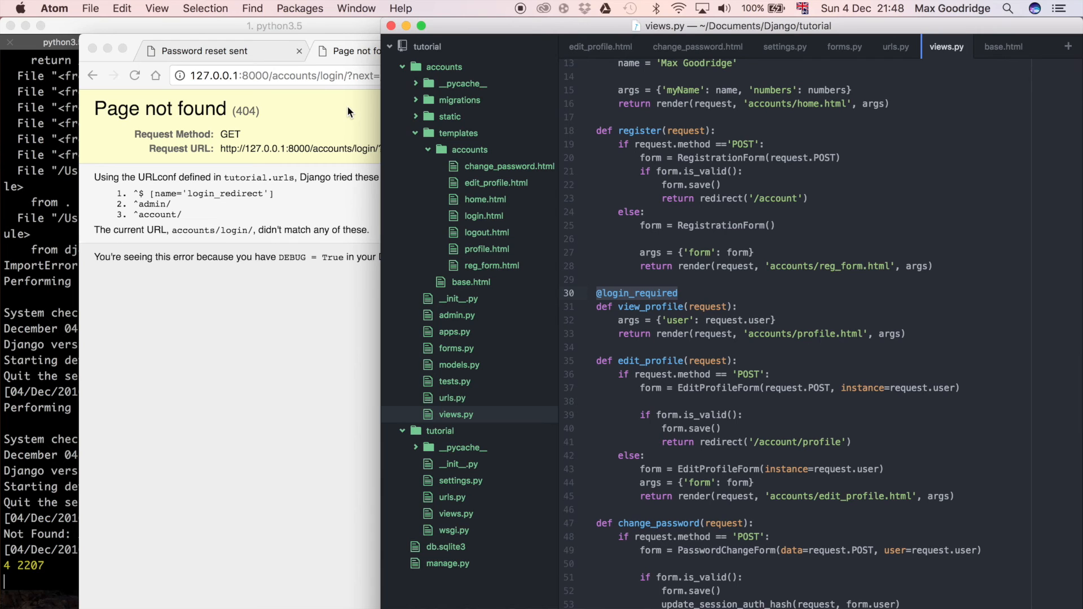
{"action": "left_click", "coordinate": [702, 294]}
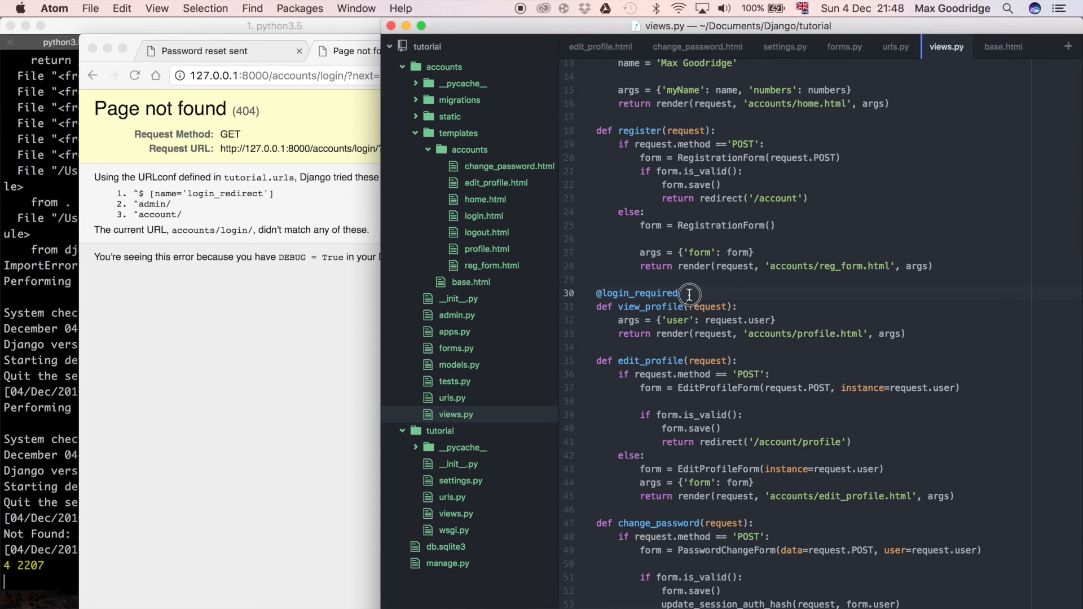
{"action": "left_click_drag", "start_coordinate": [702, 294], "coordinate": [594, 294]}
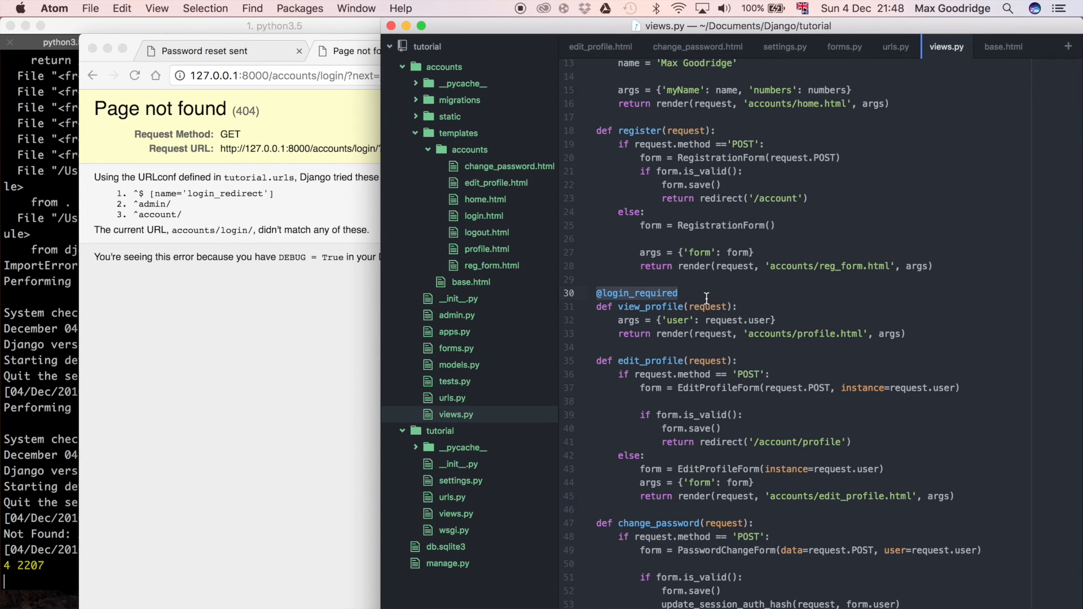
{"action": "scroll", "coordinate": [707, 298], "scroll_direction": "down", "scroll_amount": 3}
{"action": "left_click", "coordinate": [557, 241]}
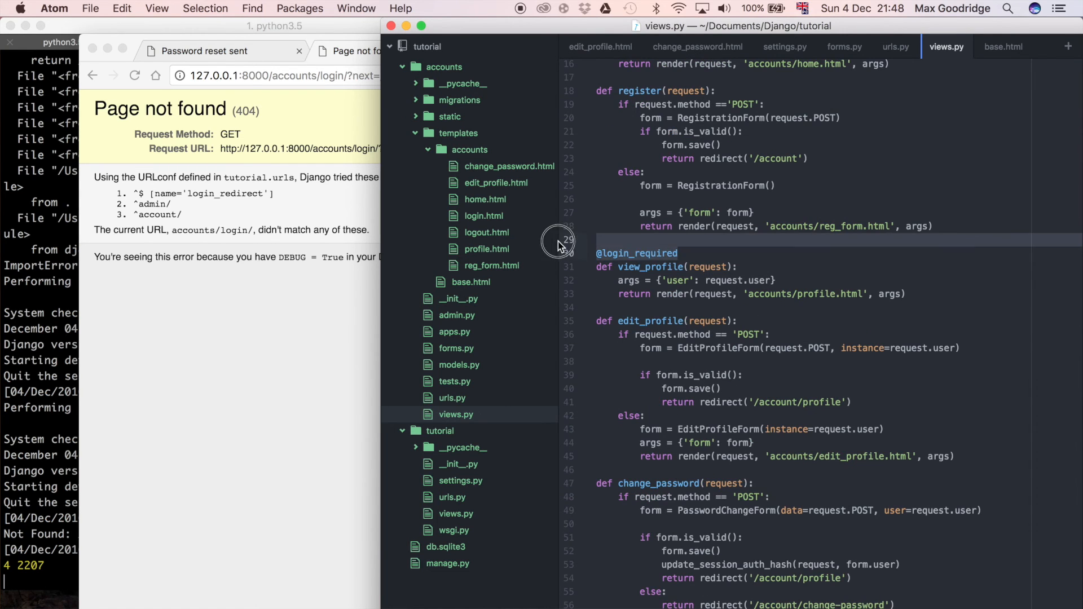
{"action": "key", "text": "super+c"}
{"action": "left_click", "coordinate": [615, 306]}
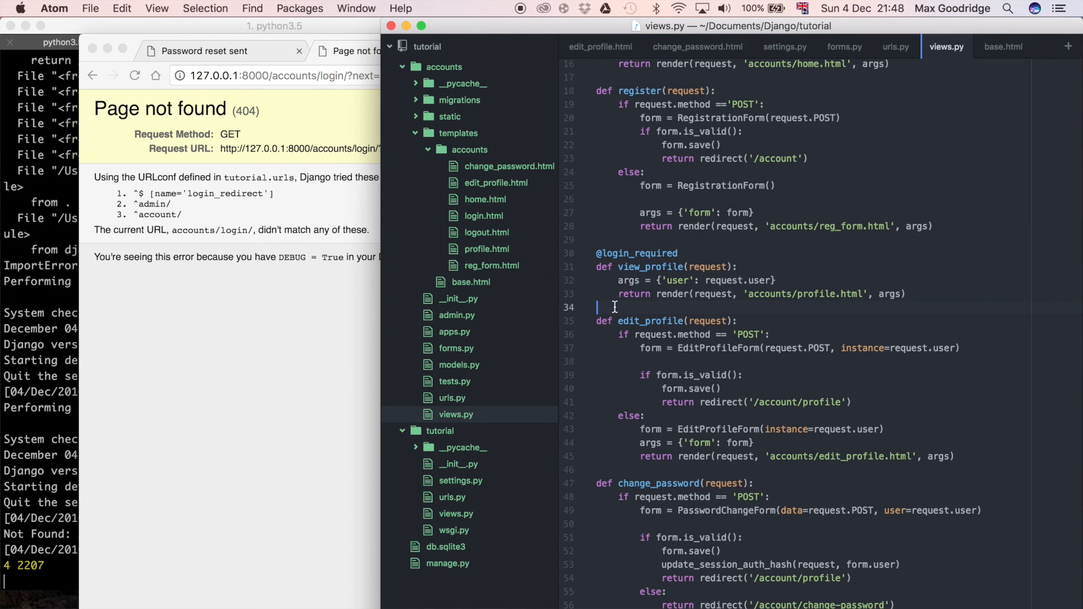
{"action": "key", "text": "super+v"}
{"action": "scroll", "coordinate": [678, 338], "scroll_direction": "down", "scroll_amount": 3}
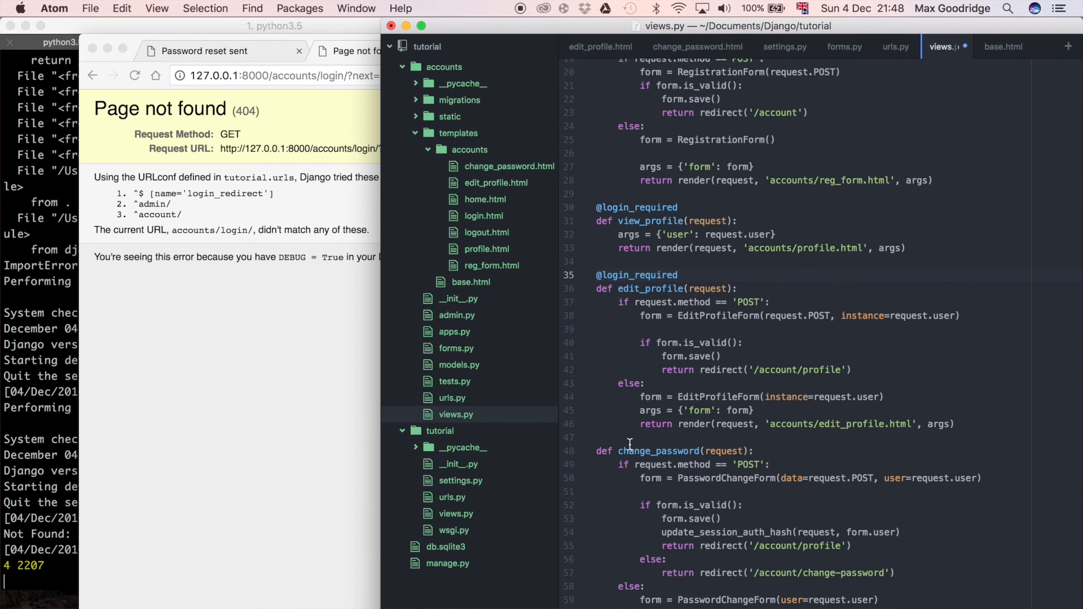
{"action": "scroll", "coordinate": [630, 444], "scroll_direction": "down", "scroll_amount": 5}
{"action": "left_click", "coordinate": [618, 332]}
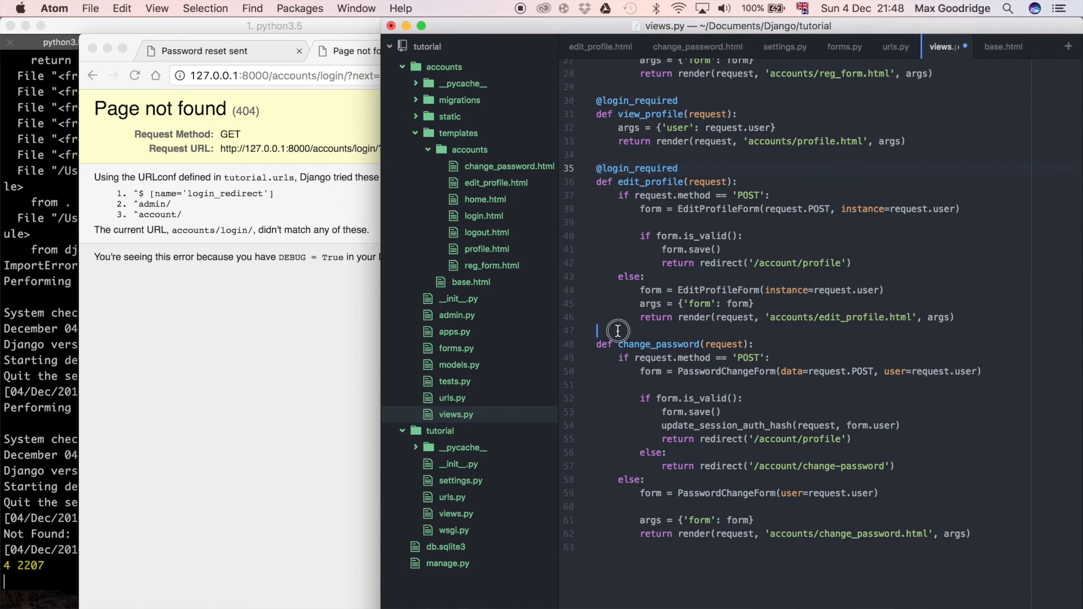
{"action": "key", "text": "Return"}
{"action": "type", "text": "@login_required"}
{"action": "scroll", "coordinate": [618, 332], "scroll_direction": "up", "scroll_amount": 5}
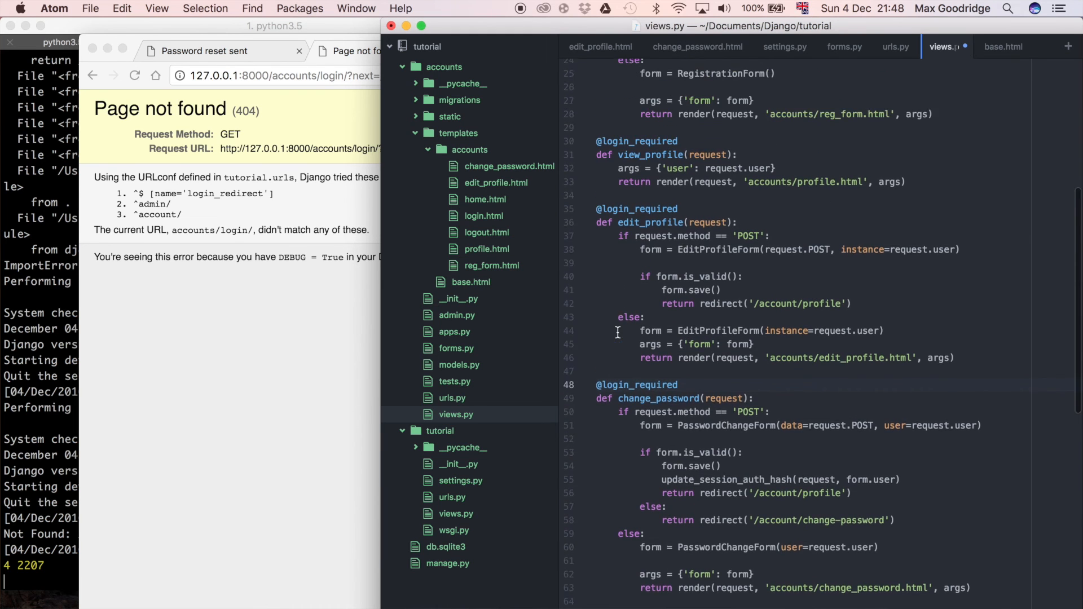
{"action": "scroll", "coordinate": [600, 272], "scroll_direction": "down", "scroll_amount": 5}
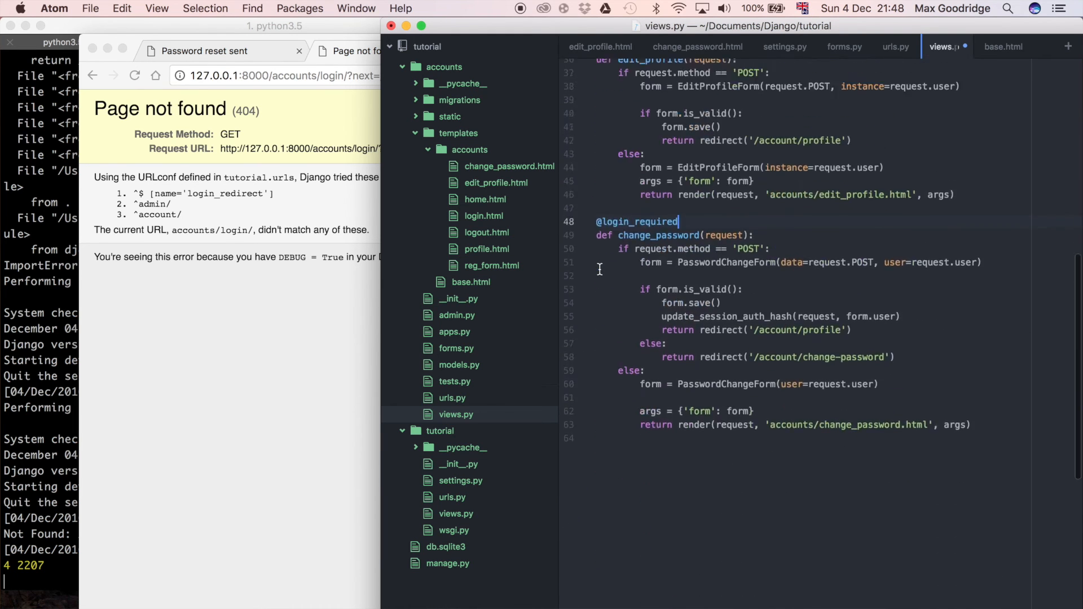
{"action": "scroll", "coordinate": [601, 271], "scroll_direction": "up", "scroll_amount": 10}
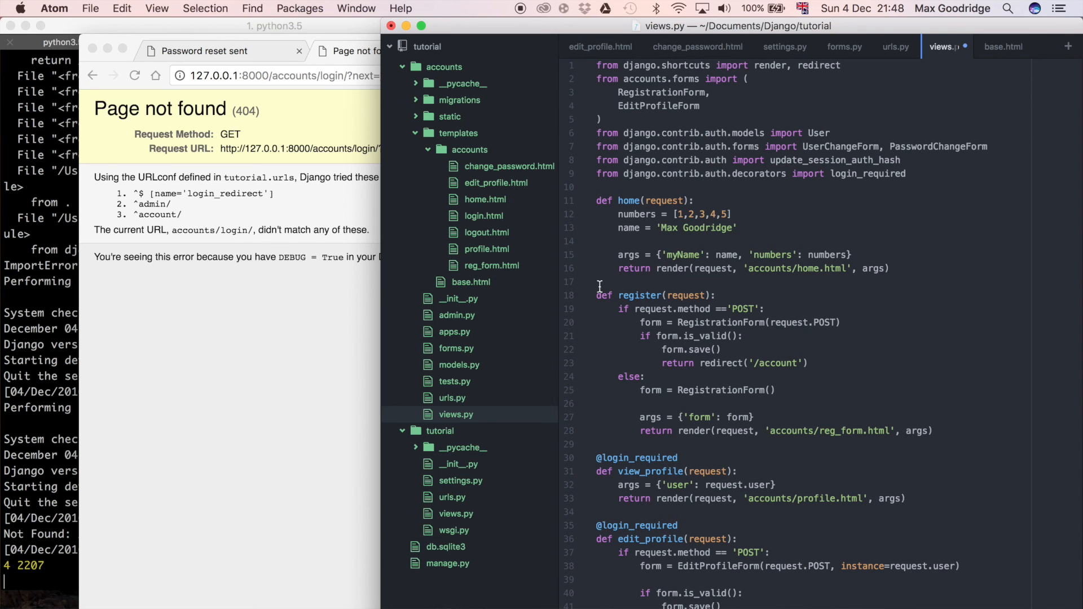
{"action": "scroll", "coordinate": [596, 371], "scroll_direction": "down", "scroll_amount": 1}
{"action": "scroll", "coordinate": [596, 371], "scroll_direction": "down", "scroll_amount": 2}
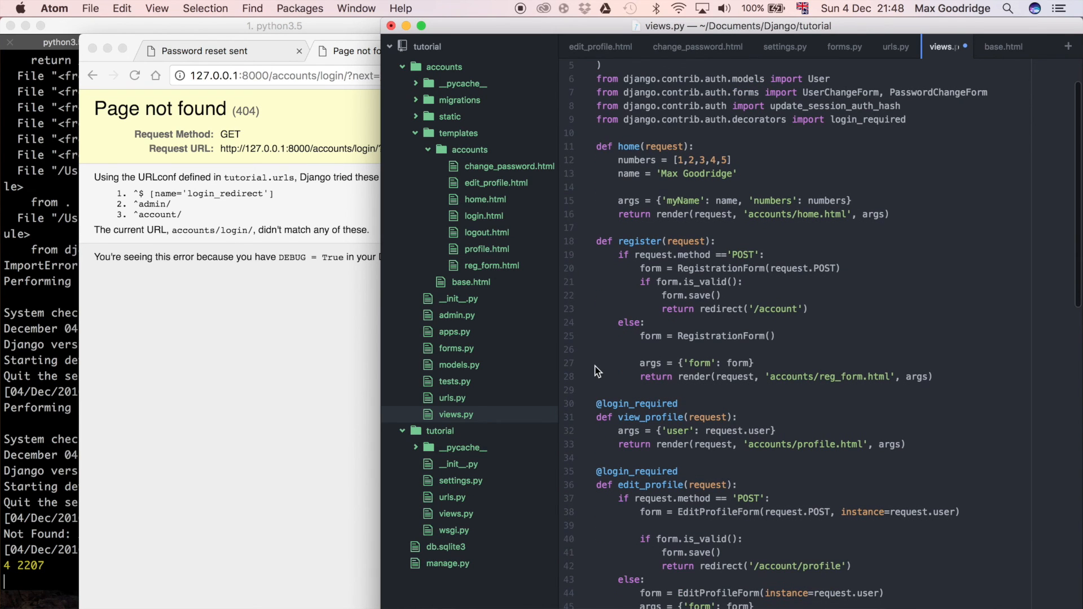
{"action": "left_click", "coordinate": [295, 388]}
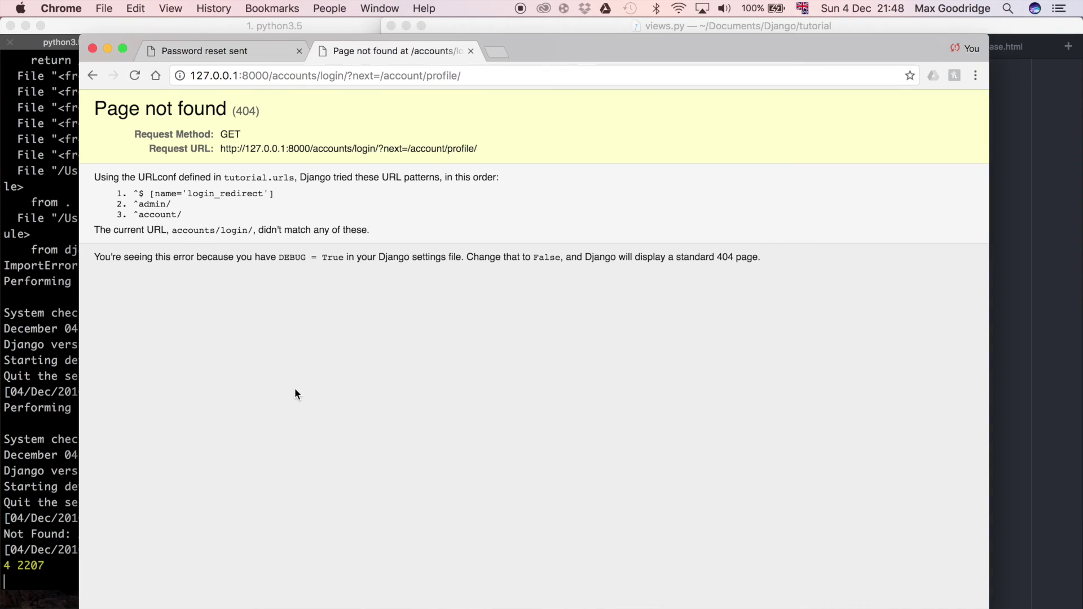
{"action": "left_click", "coordinate": [1046, 368]}
{"action": "left_click", "coordinate": [612, 133]}
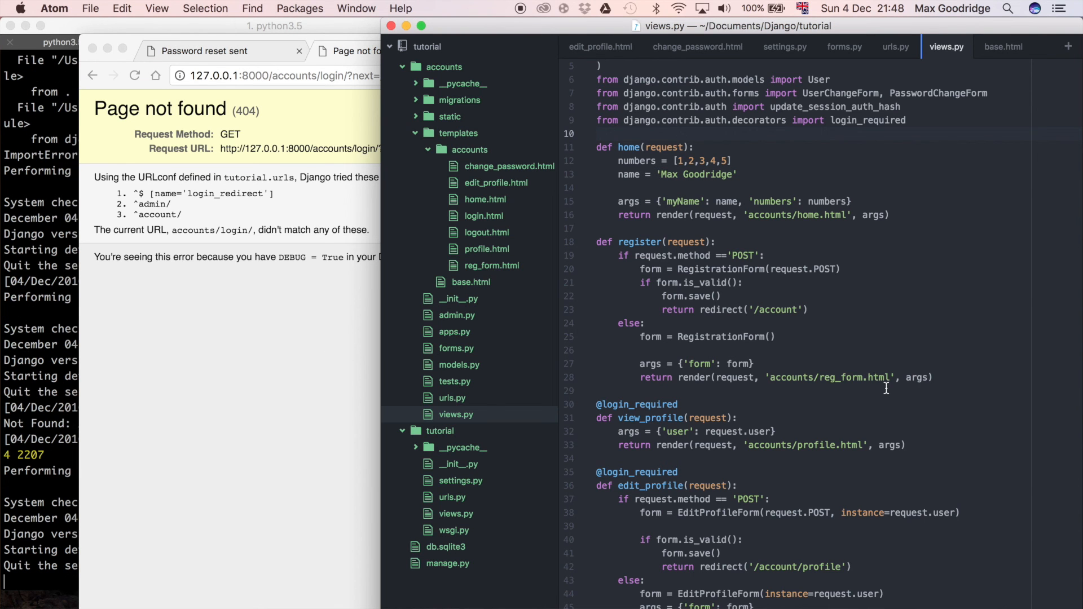
{"action": "key", "text": "super+v"}
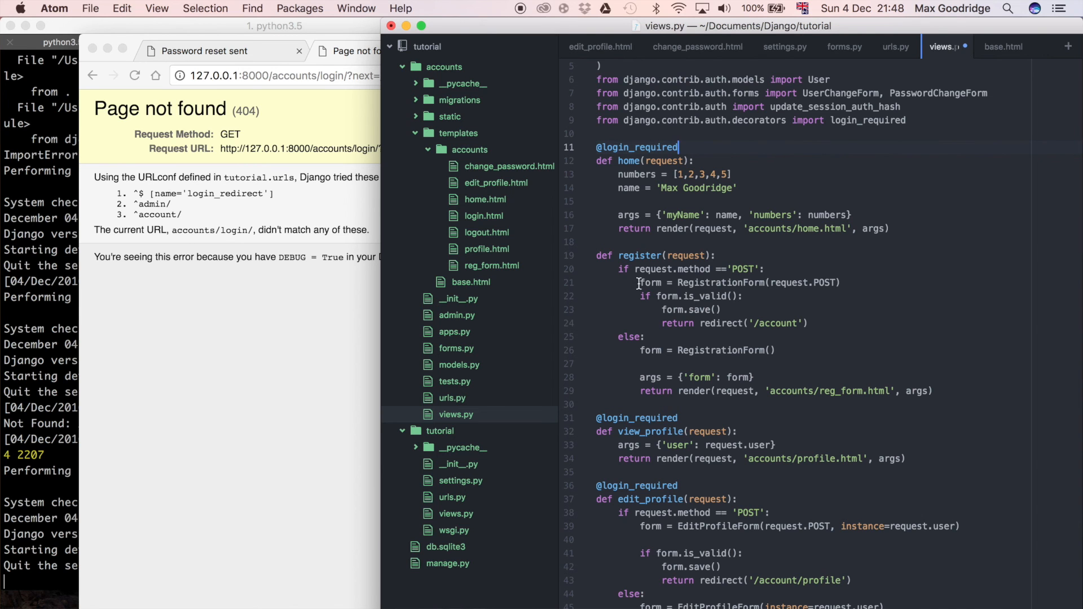
{"action": "scroll", "coordinate": [608, 402], "scroll_direction": "down", "scroll_amount": 5}
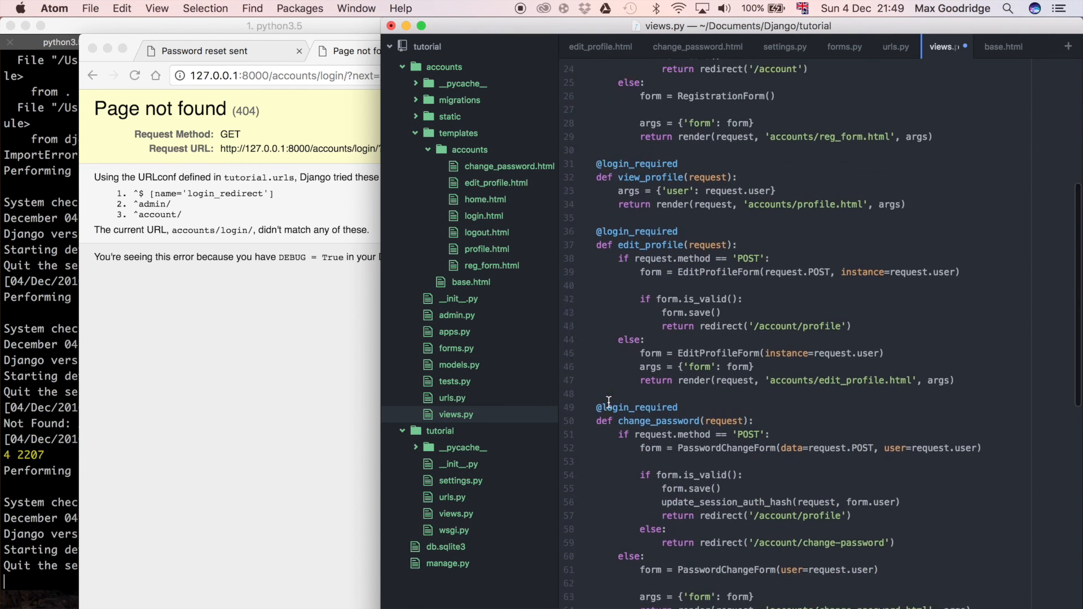
{"action": "scroll", "coordinate": [607, 381], "scroll_direction": "up", "scroll_amount": 4}
- Load 127.0.0.1:8000/account logged out, which also redirects to /accounts/login/?next=/account/ with a 404
{"action": "left_click", "coordinate": [216, 332]}
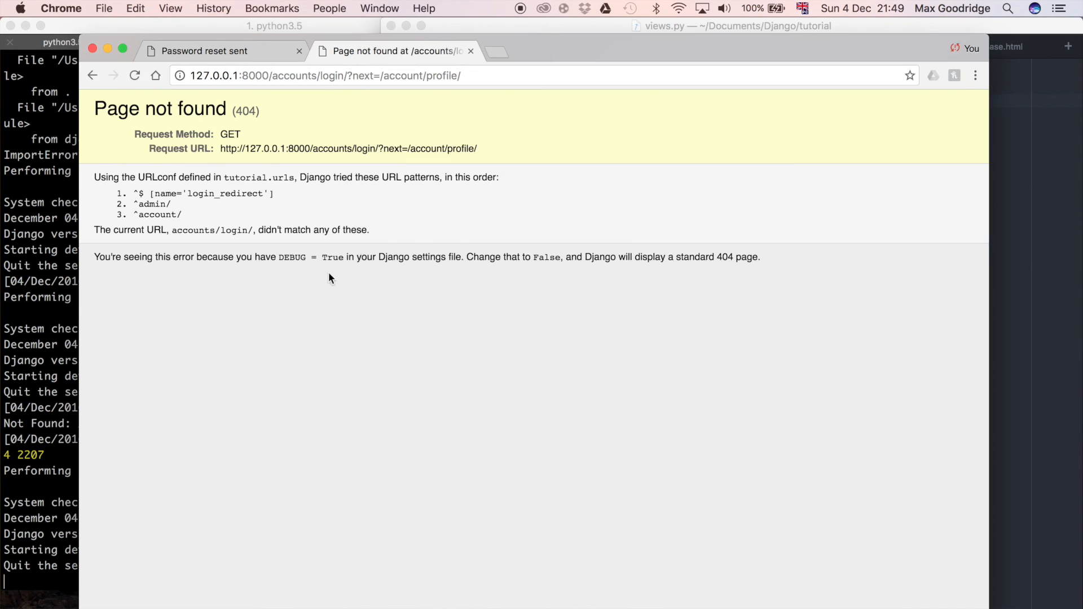
{"action": "key", "text": "super+r"}
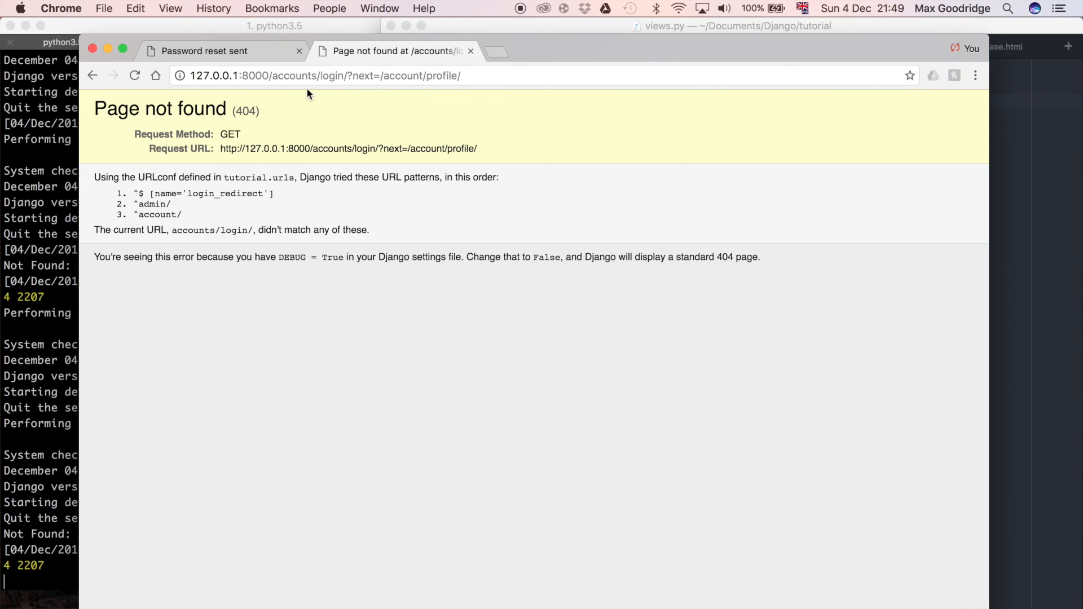
{"action": "left_click_drag", "start_coordinate": [319, 81], "coordinate": [461, 76]}
{"action": "type", "text": "accounts/login/?next=account/"}
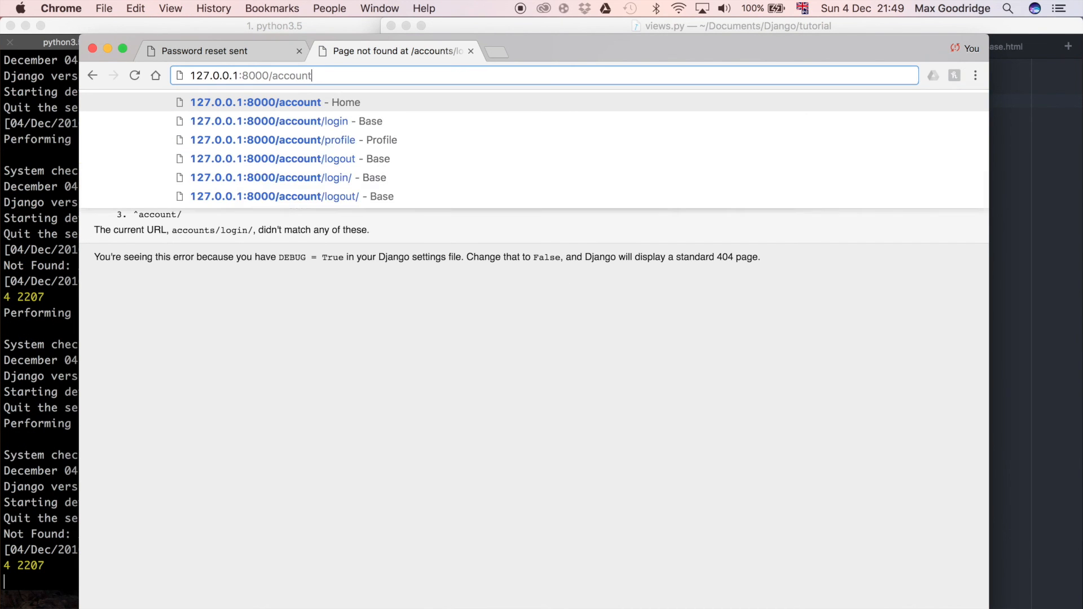
{"action": "key", "text": "Return"}
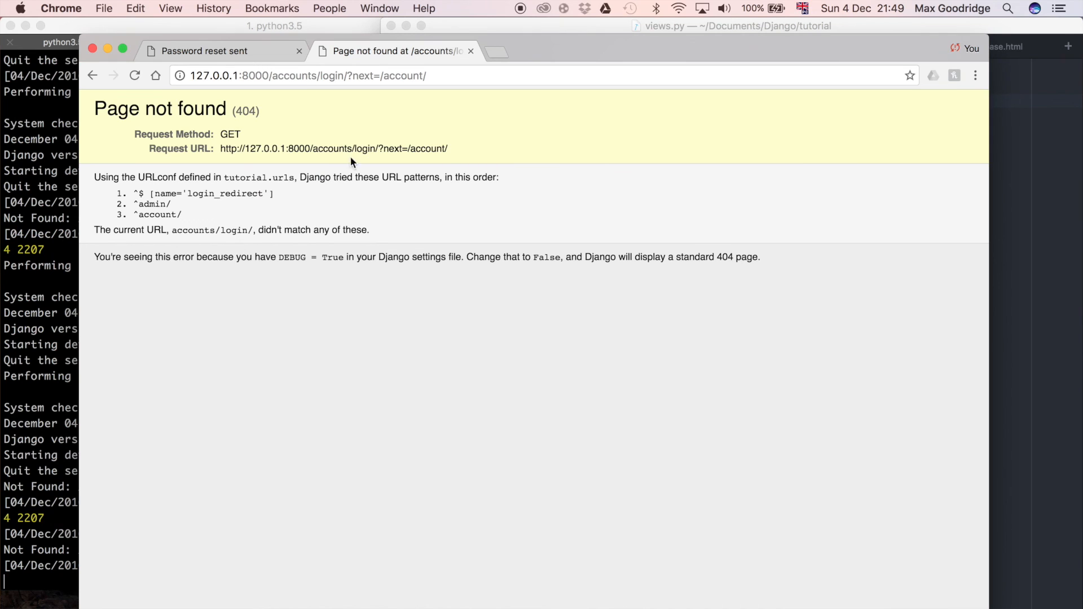
- Delete the trailing login redirect part of the address to retype it
{"action": "left_click_drag", "start_coordinate": [311, 78], "coordinate": [504, 83]}
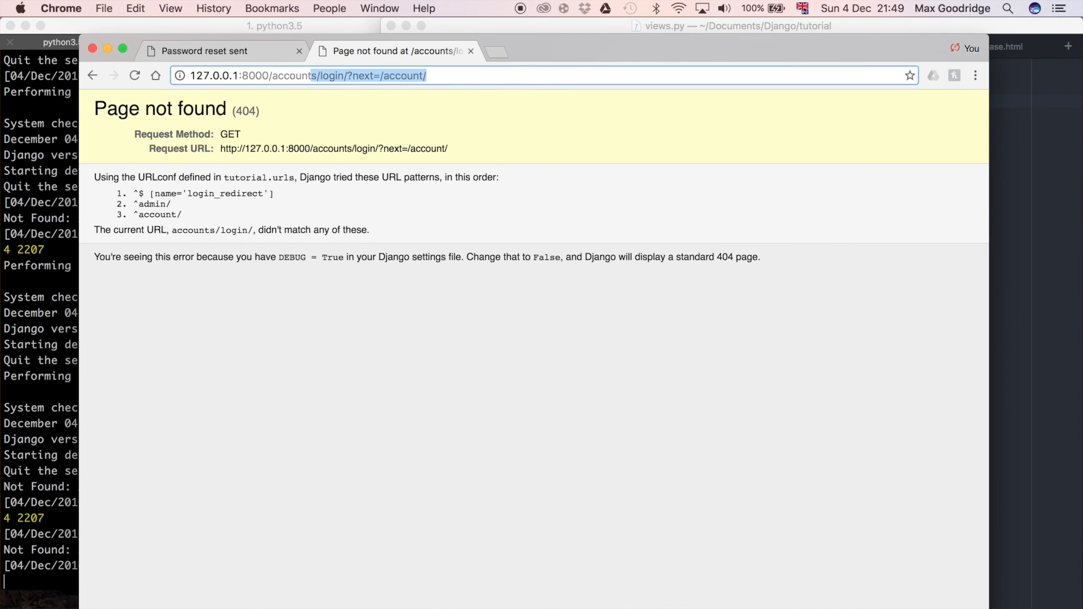
{"action": "key", "text": "BackSpace"}
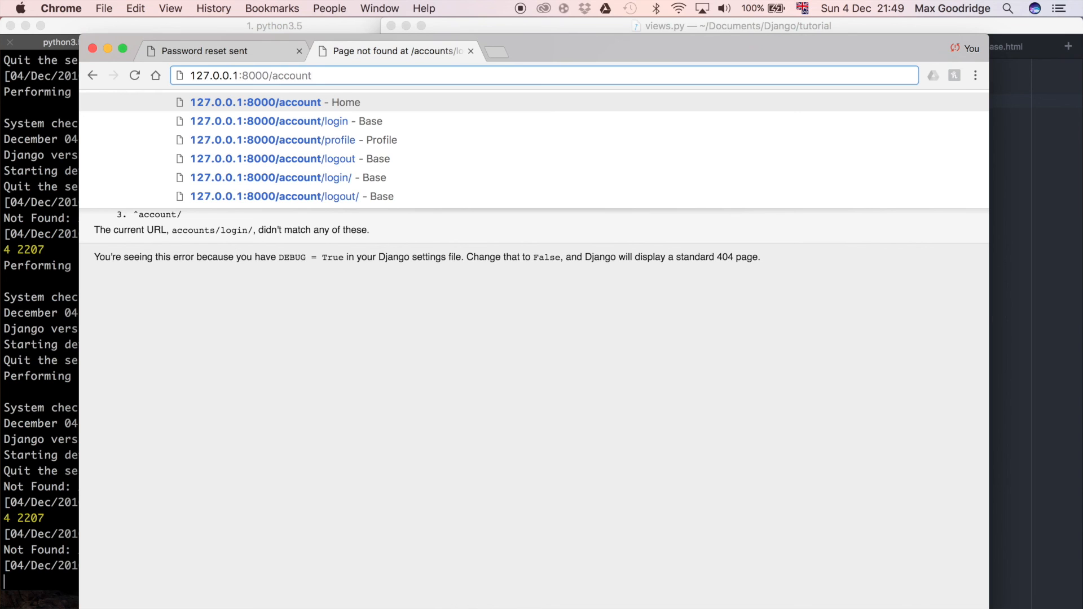
{"action": "type", "text": "/login/"}
- Load /account/login/, which shows the Welcome heading with username and password form
{"action": "key", "text": "Return"}
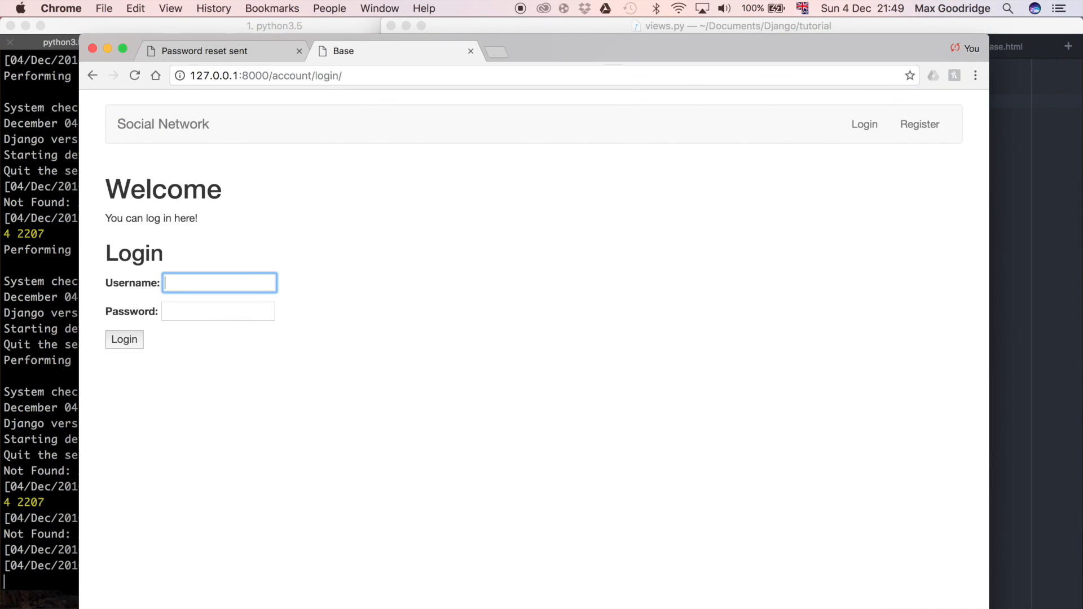